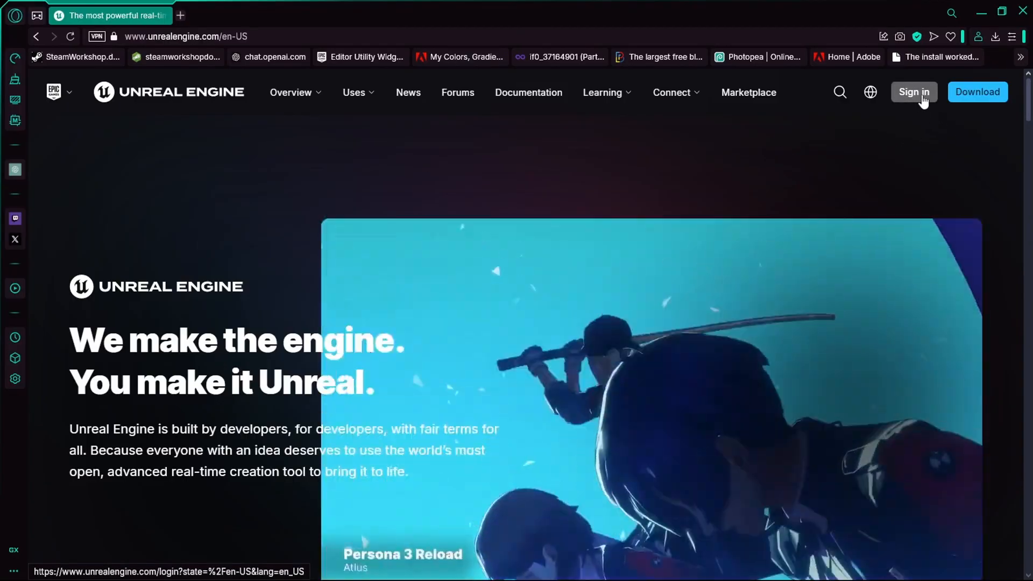
Open the Epic Games account registration form from the Unreal Engine site's sign-in page
left_click(921, 96)
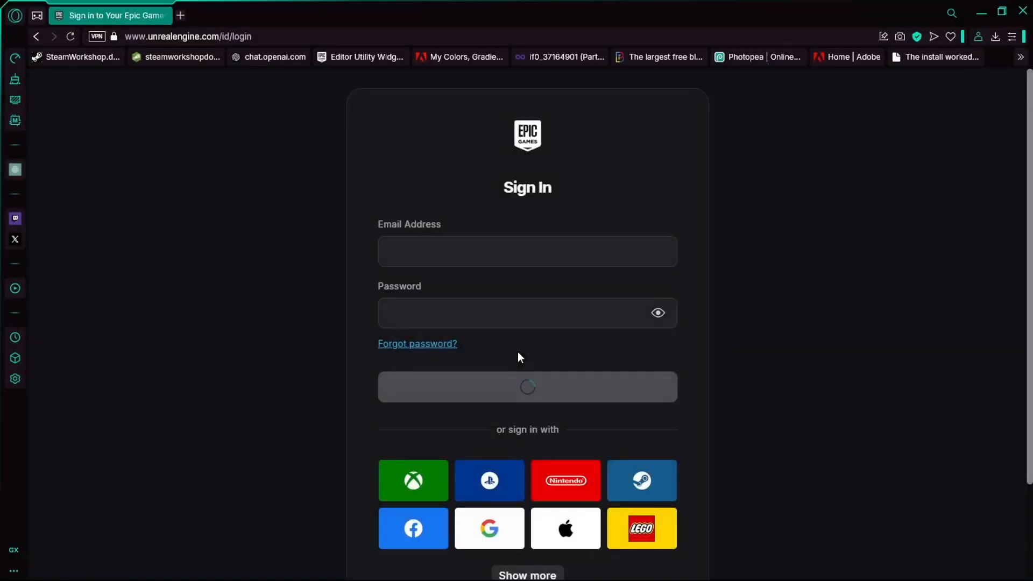
scroll(518, 350, "down", 2)
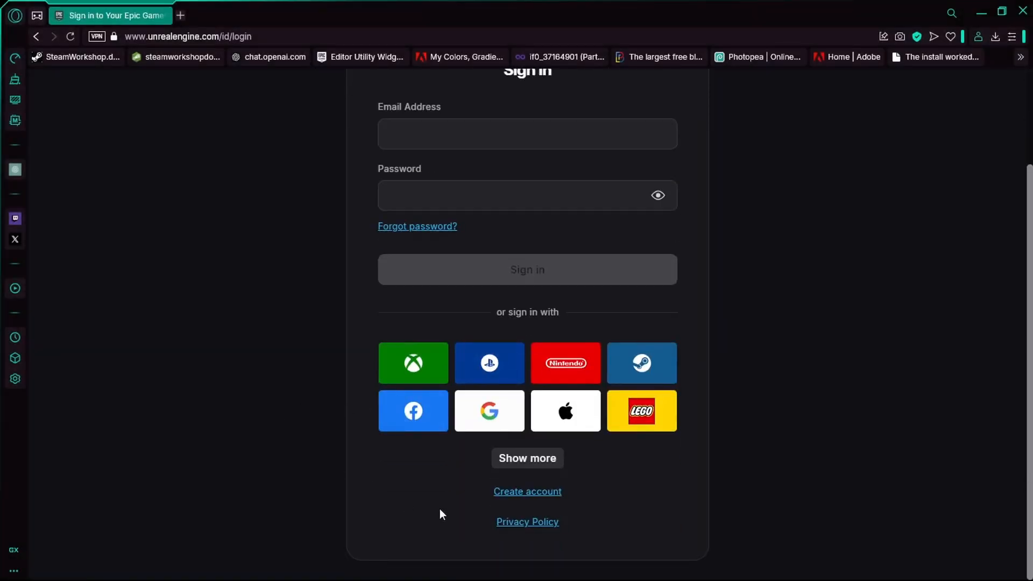
left_click(523, 498)
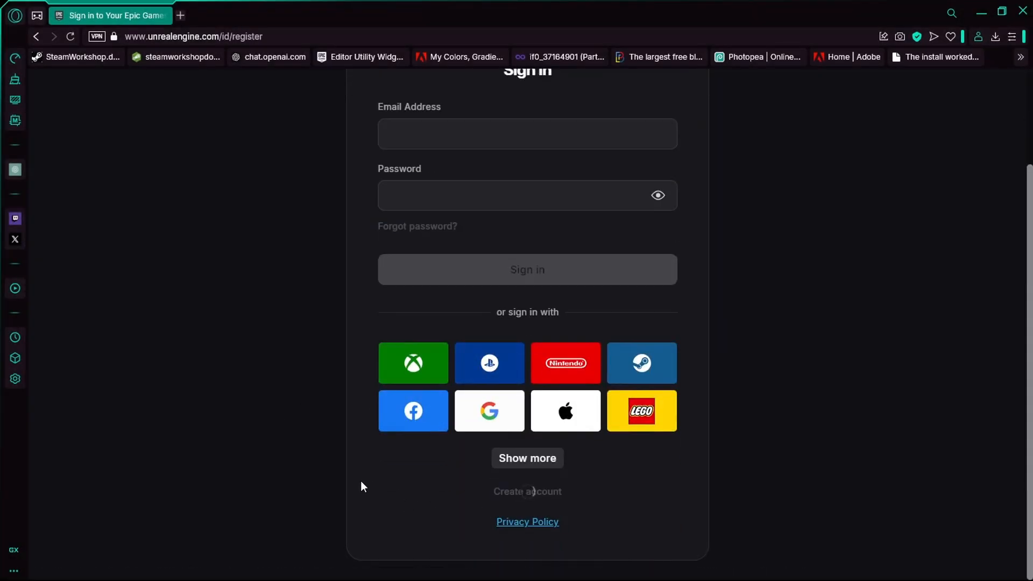
Fill in the month, day and year of the date of birth and continue to the account details
left_click(431, 348)
left_click(431, 267)
left_click(538, 349)
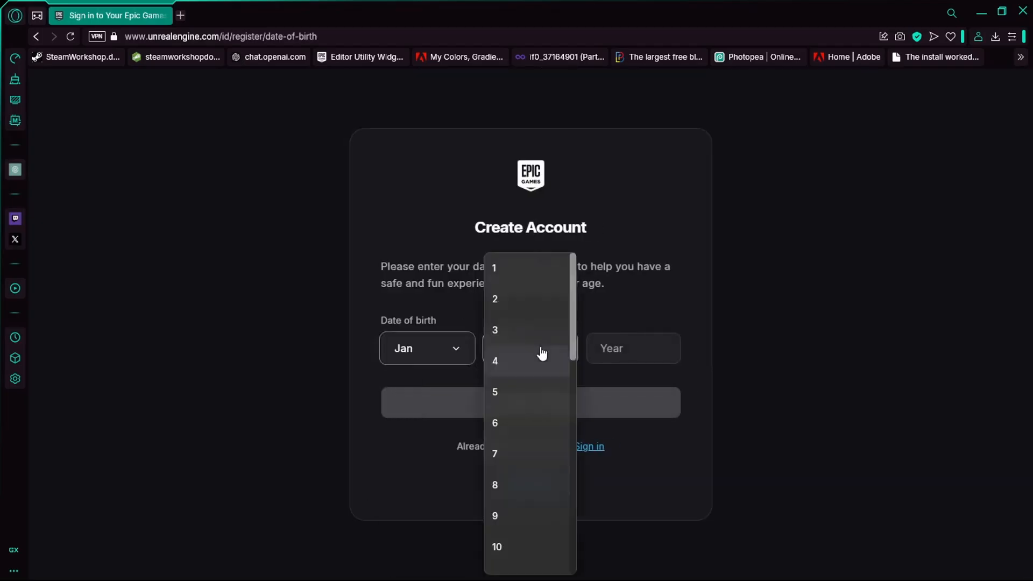
left_click(538, 267)
left_click(652, 350)
type("2000")
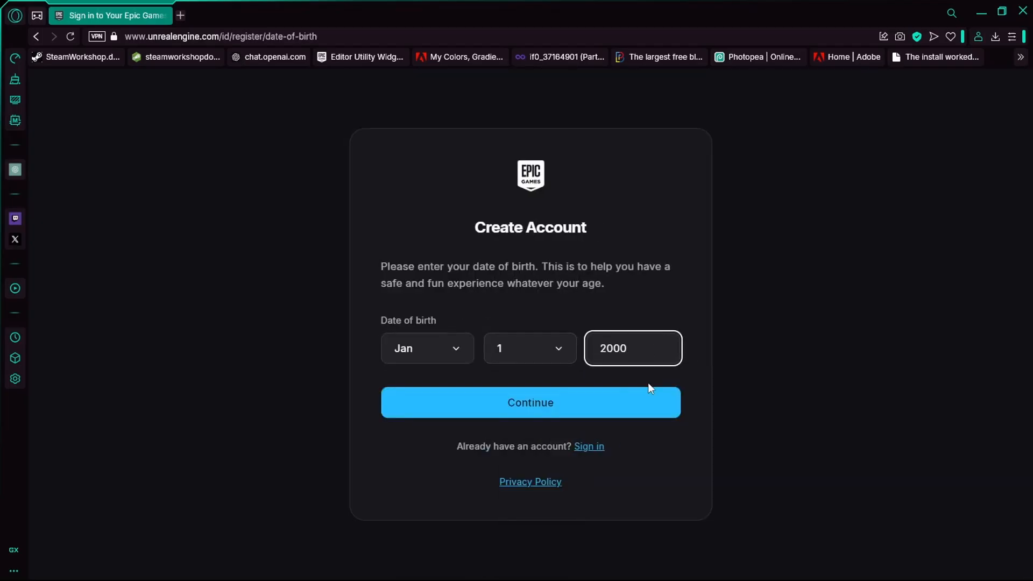
left_click(654, 398)
Fill in the e-mail address and first and last names from the saved autofill entry, and enter a display name
left_click(506, 302)
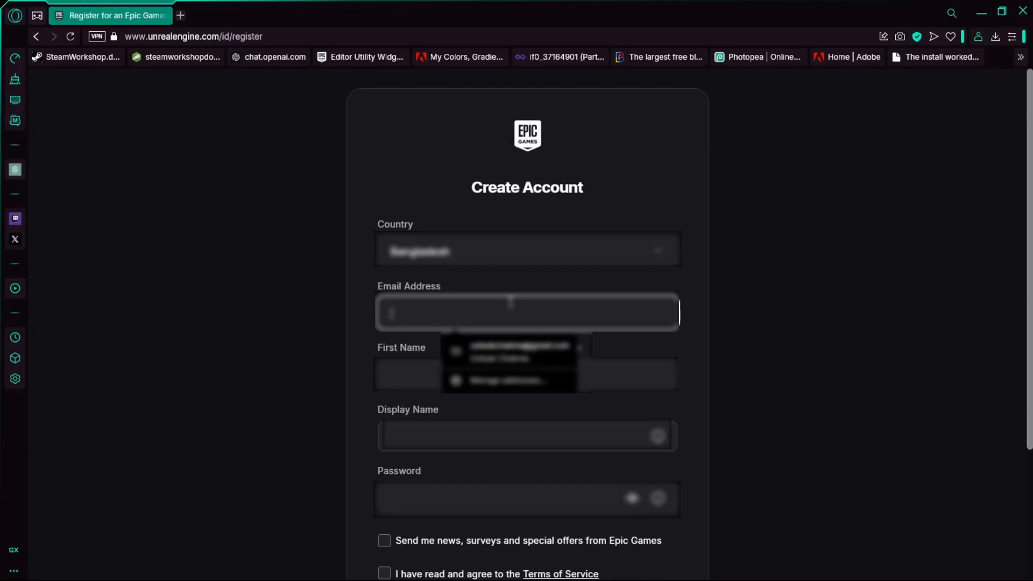
left_click(516, 348)
left_click(475, 437)
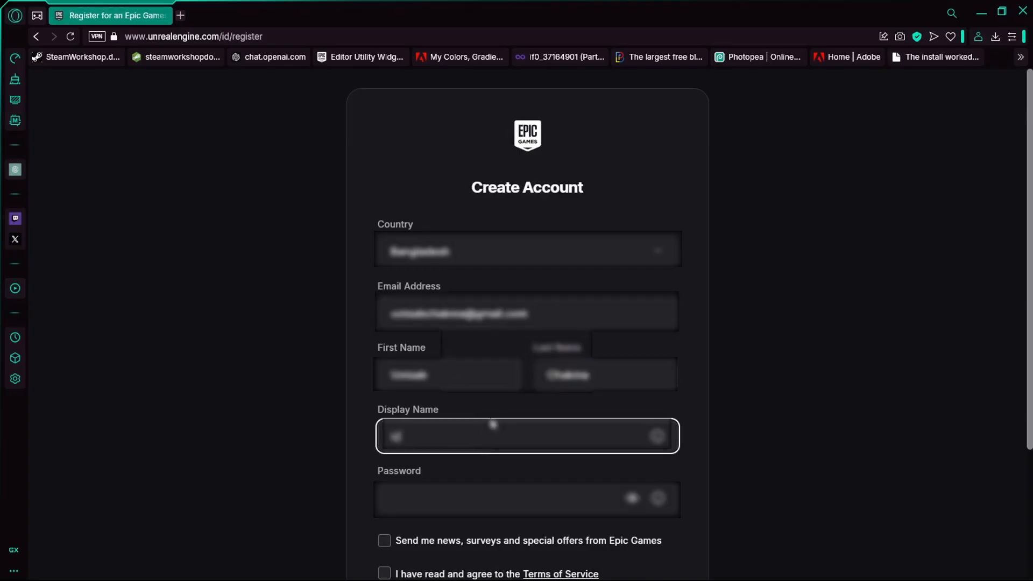
type("Uotsab")
Enter the account password and agree to the Terms of Service
scroll(501, 377, "down", 3)
left_click(520, 340)
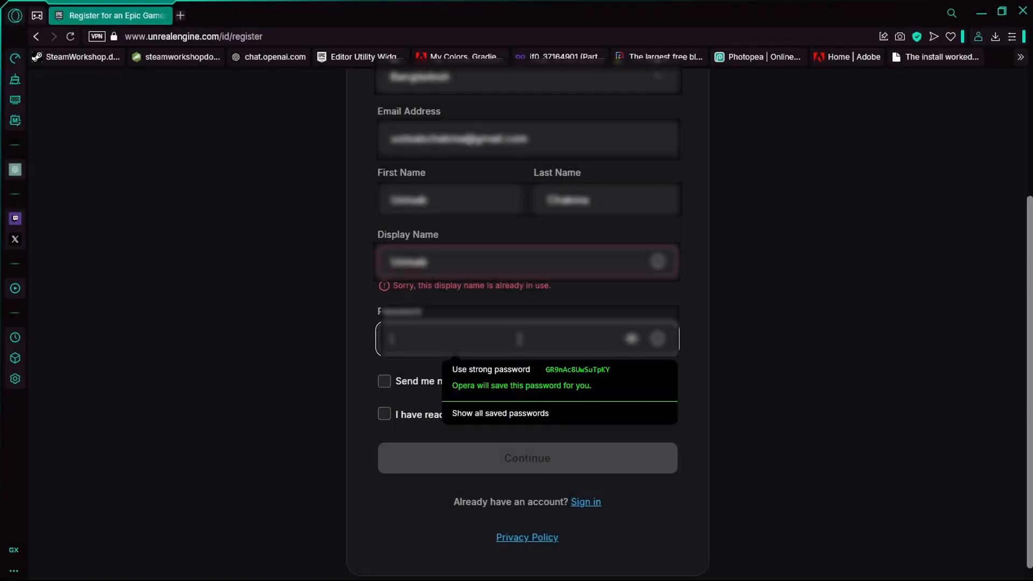
type("•")
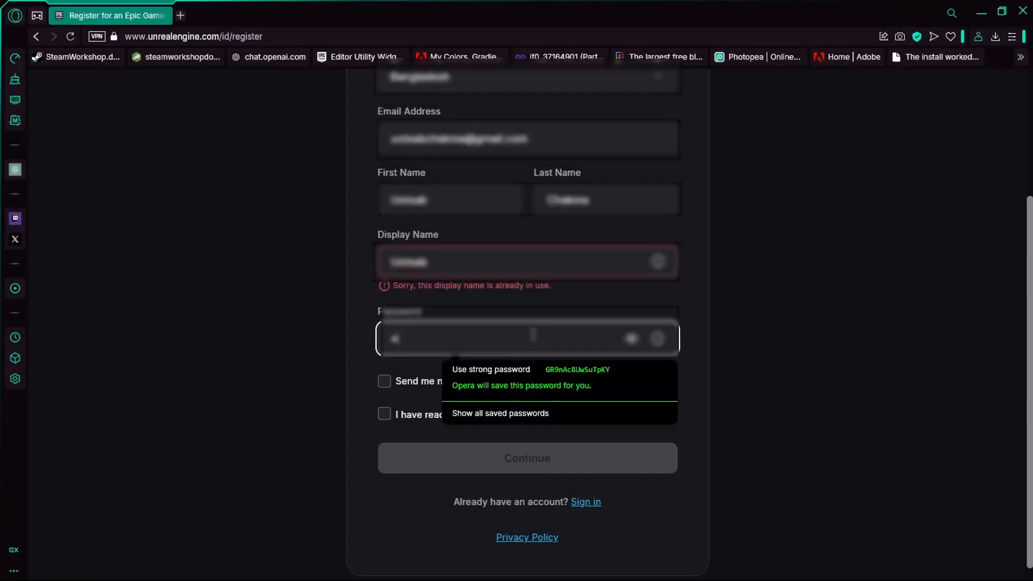
type("•••••")
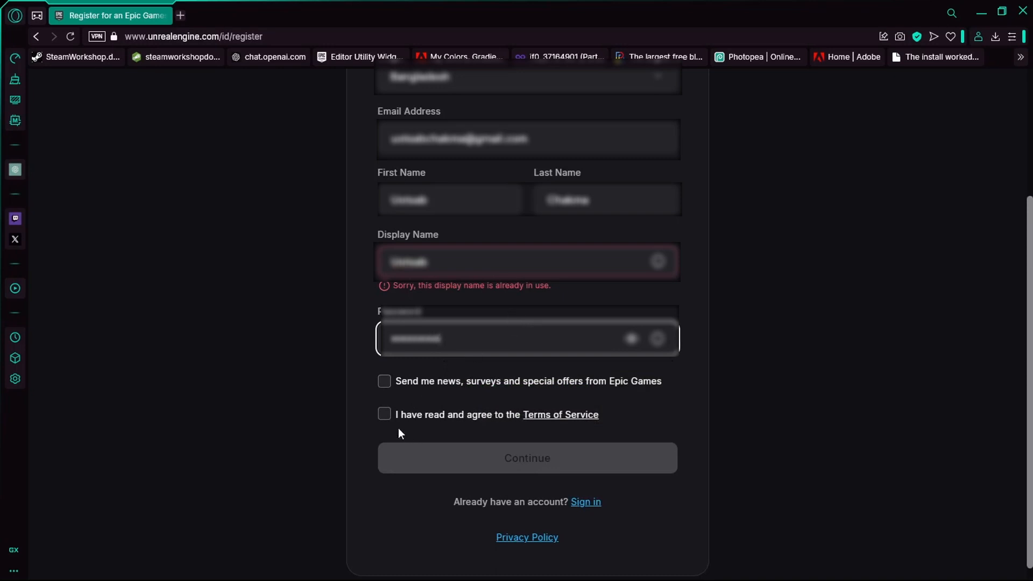
left_click(385, 416)
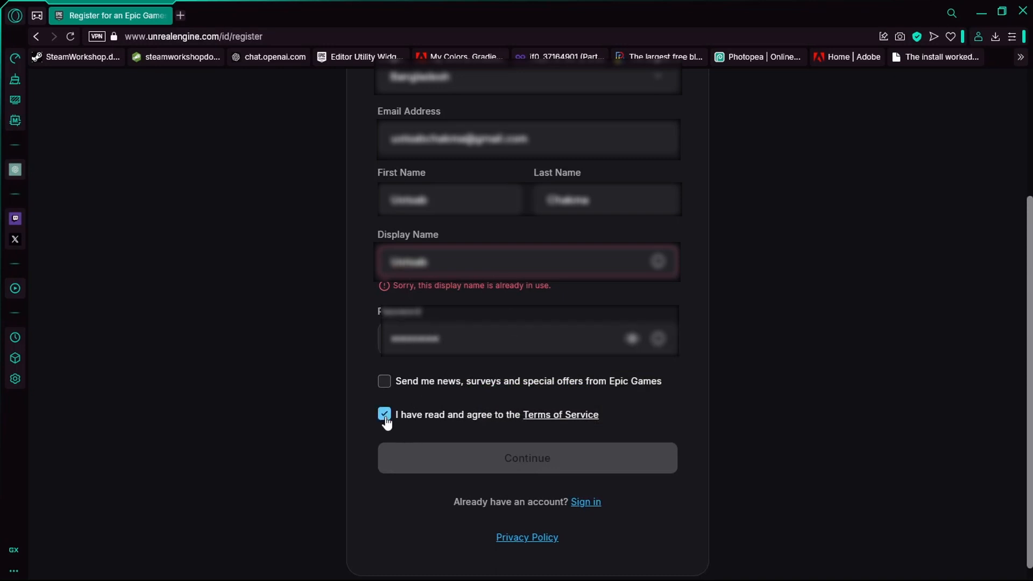
Change the display name to a different one and submit the account registration form
left_click(452, 262)
key("BackSpace")
key("BackSpace")
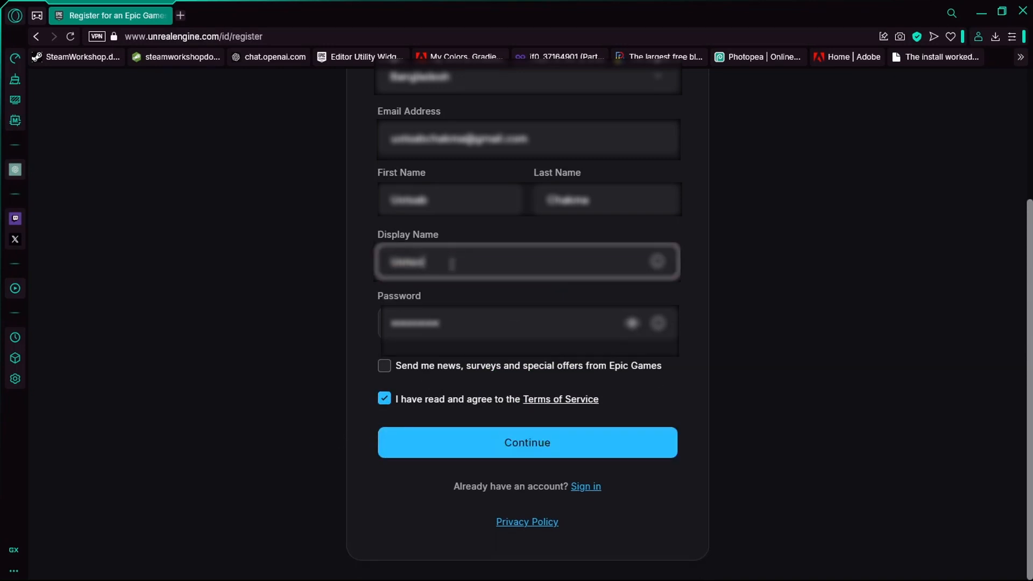
left_click(429, 437)
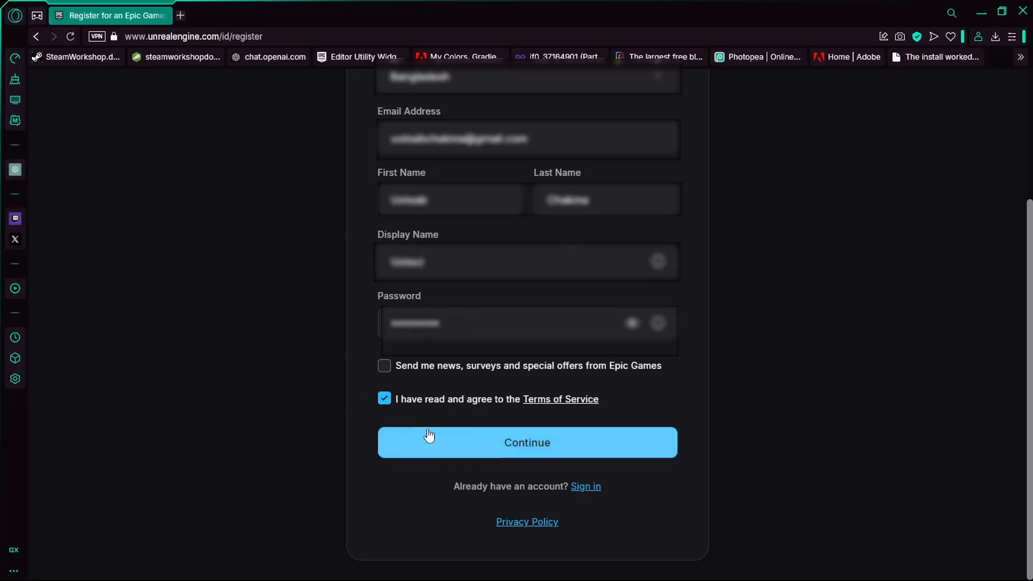
left_click(576, 453)
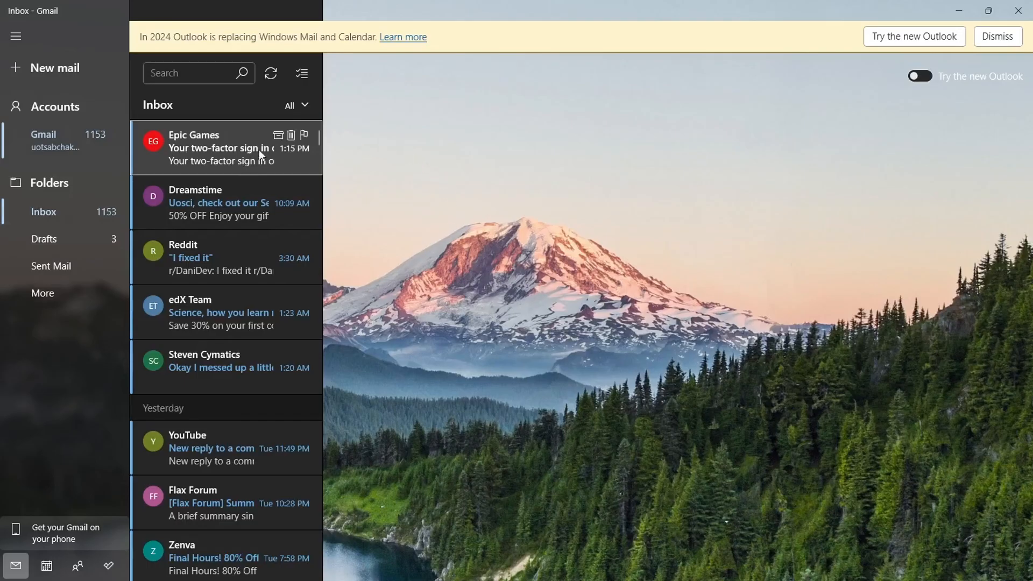
In the Mail app, open the Epic Games two-factor sign-in e-mail and select its verification code for the e-mail verification page
left_click(226, 153)
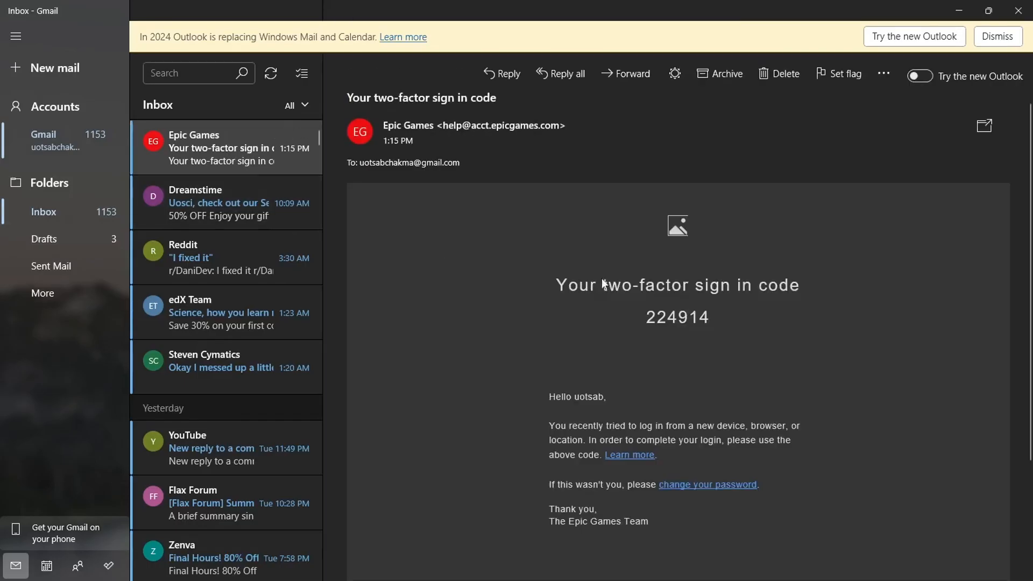
left_click_drag(646, 345, 714, 347)
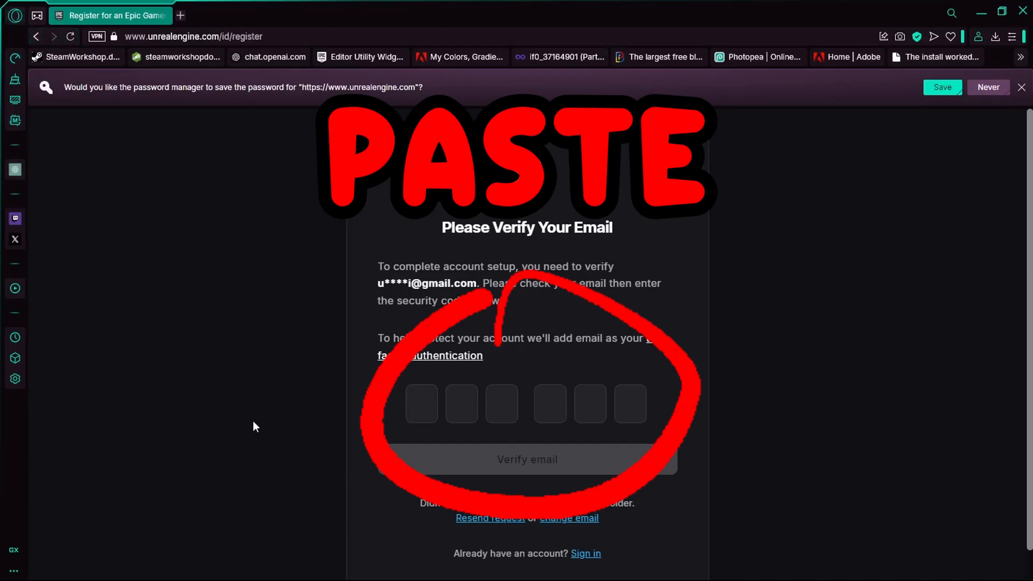
scroll(340, 423, "down", 1)
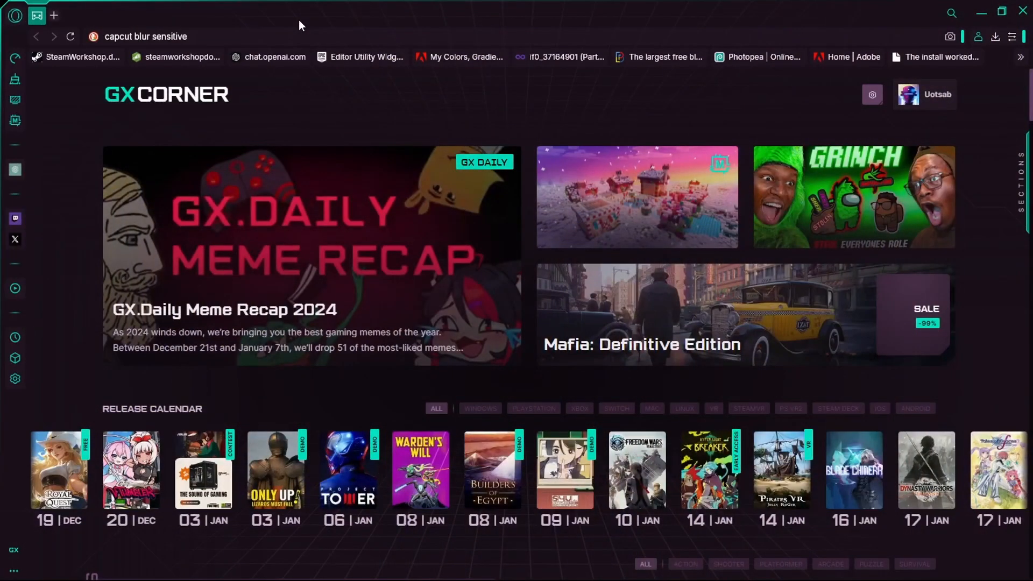
Search the web for "epic games launcher"
left_click(267, 32)
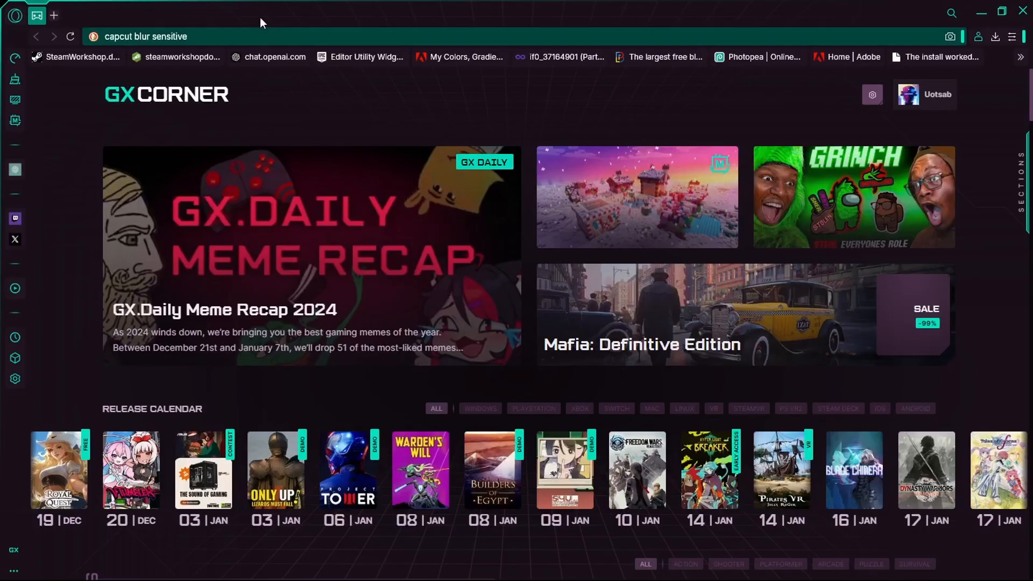
left_click(272, 36)
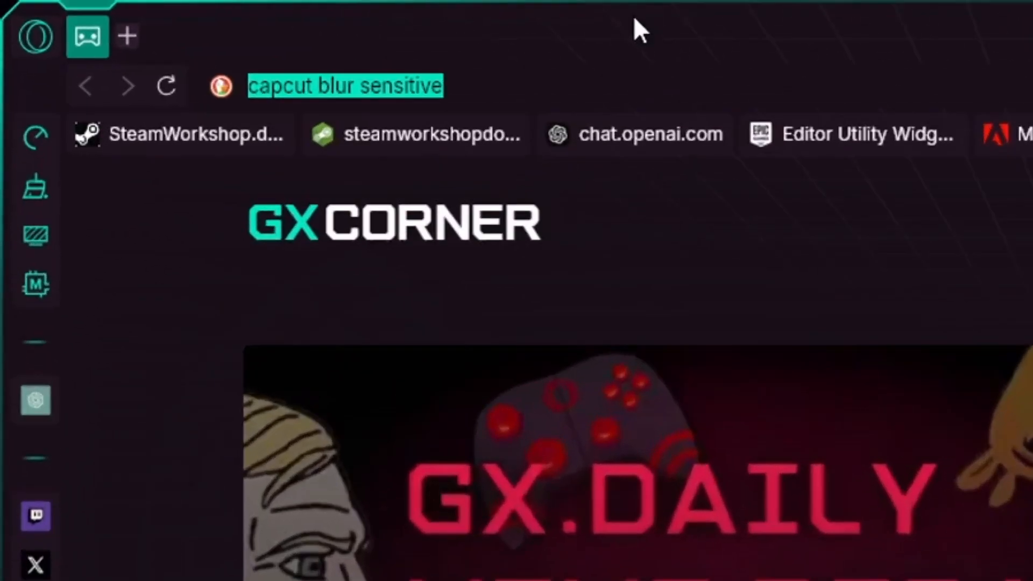
type("ecp")
key("BackSpace")
key("BackSpace")
type("p")
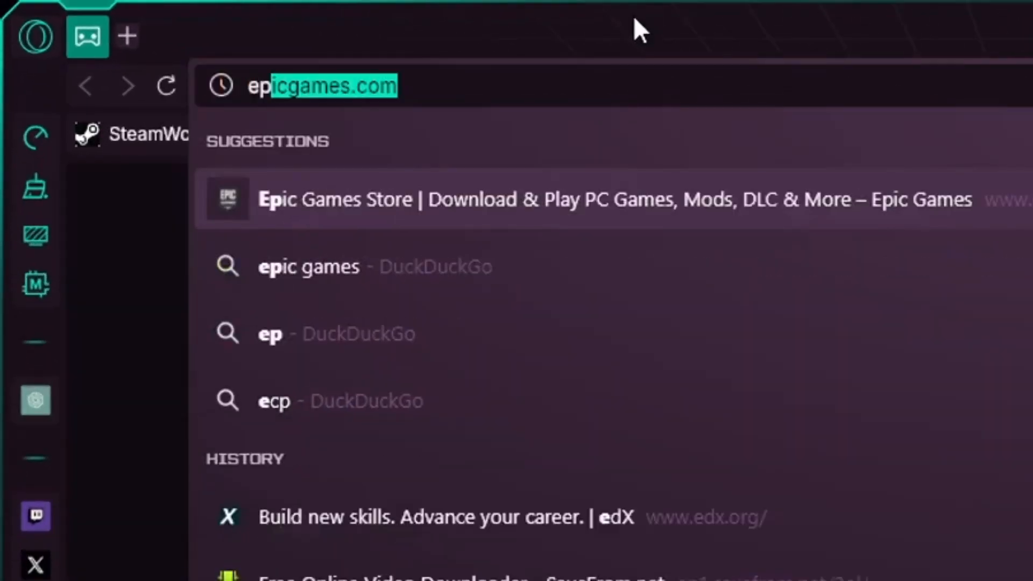
type("ic games laung")
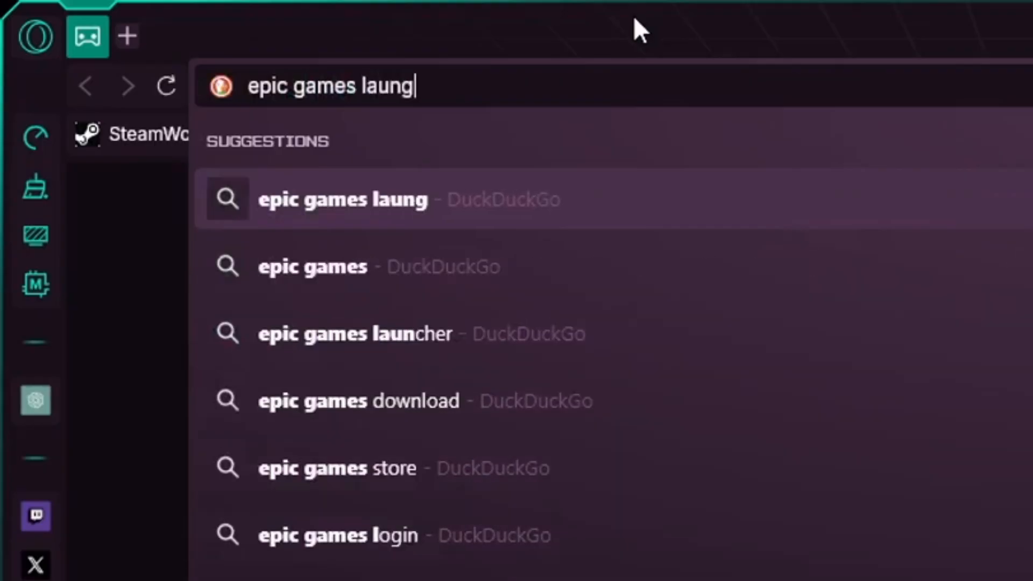
key("BackSpace")
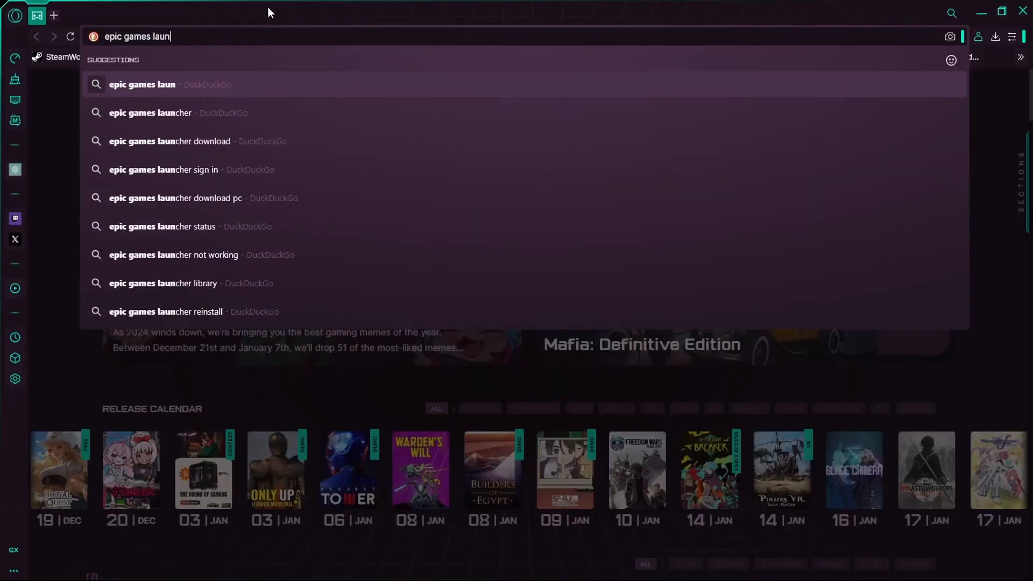
type("cher")
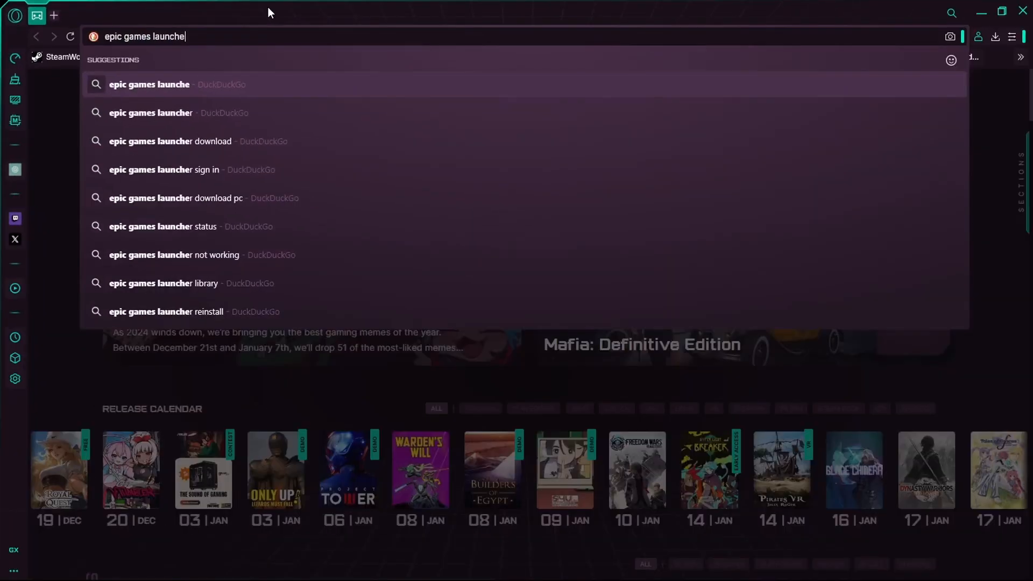
key("Return")
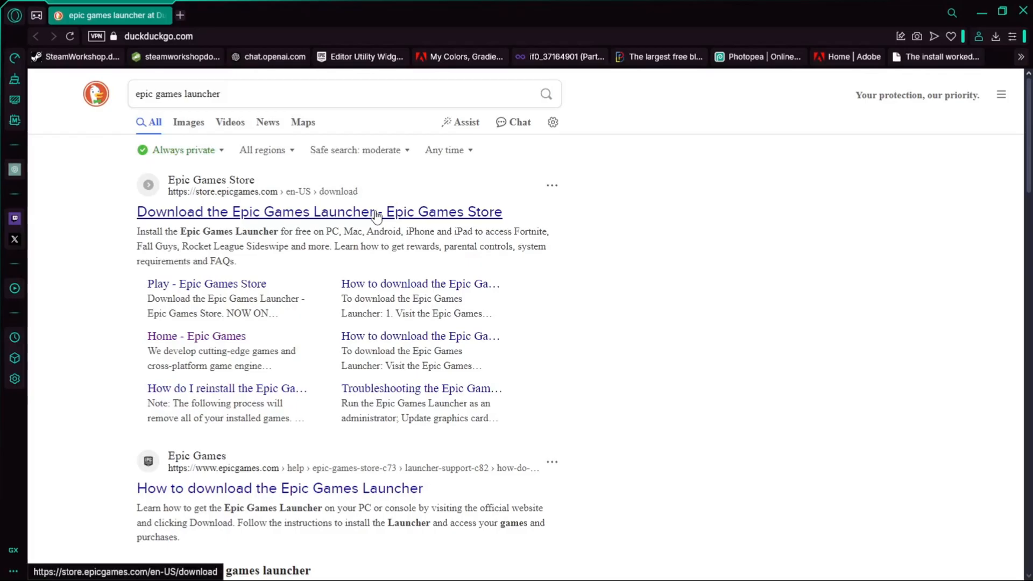
Download the Windows installer from the Epic Games Store download page and save it as EpicInstaller-17.2.0 in D:\Software\Game Development
left_click(319, 212)
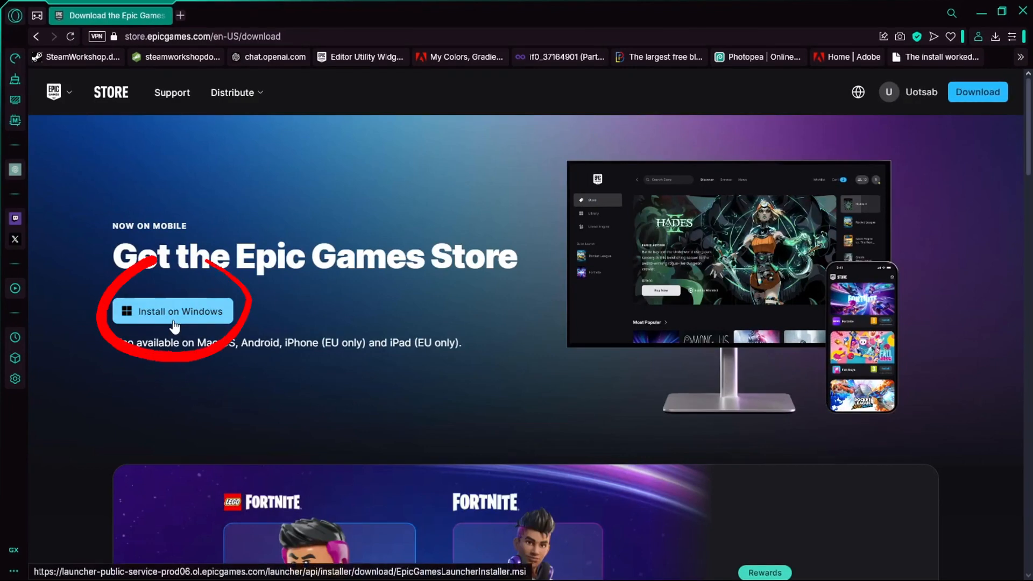
left_click(196, 321)
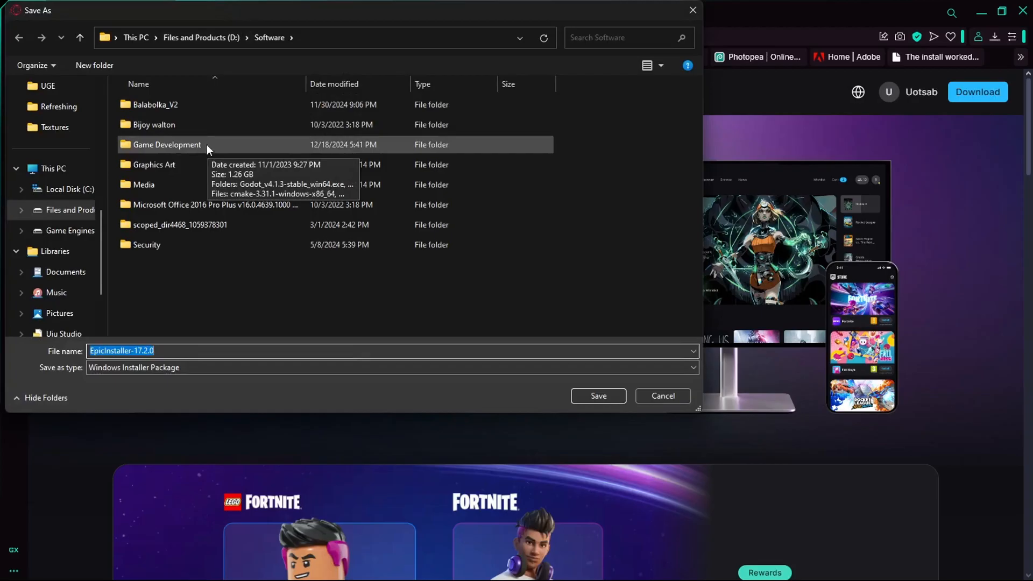
double_click(207, 144)
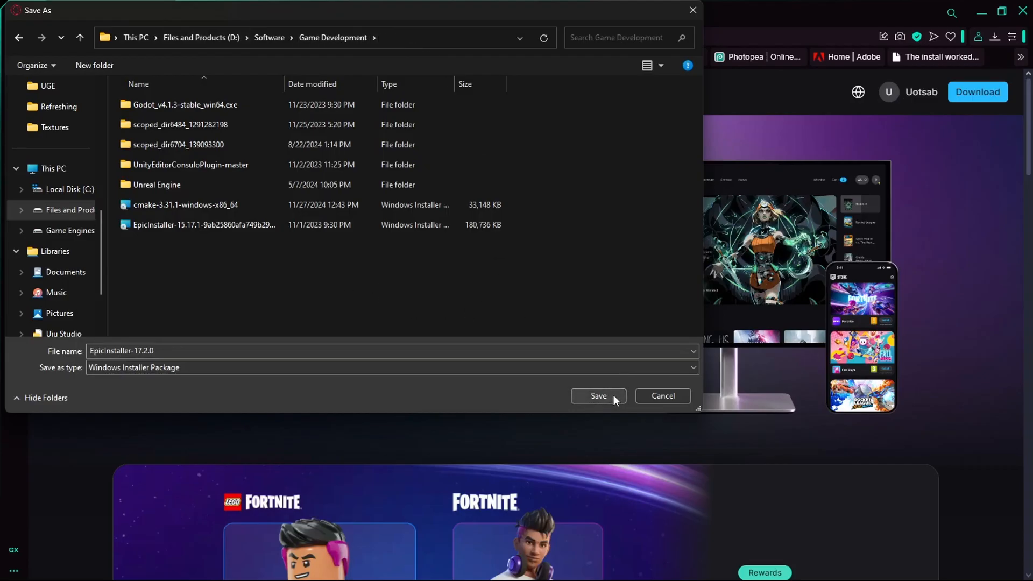
left_click(598, 396)
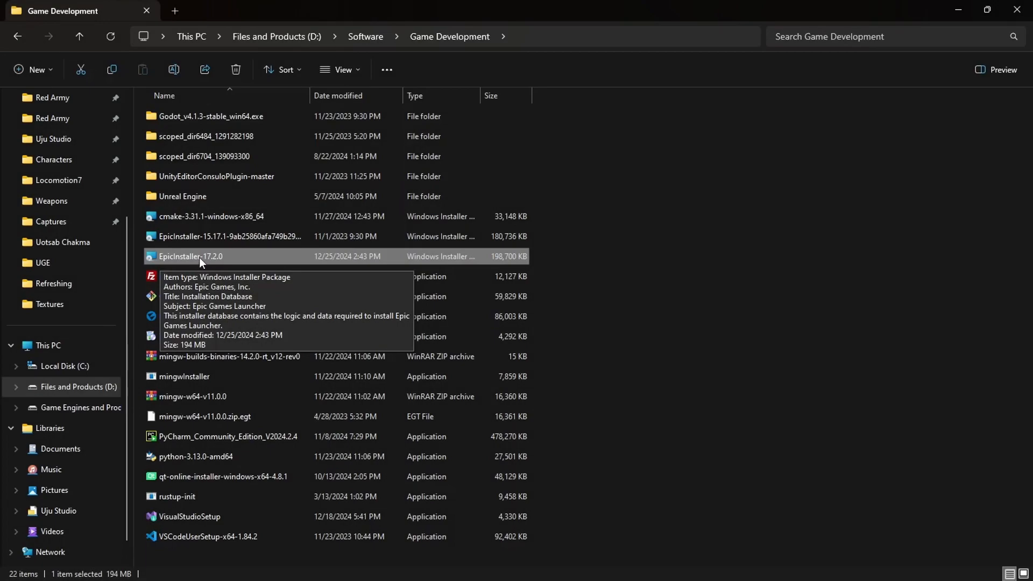
Run EpicInstaller-17.2.0 from the Game Development folder, choose drive E: as the destination, and install the launcher to E:\Epic Games
double_click(199, 258)
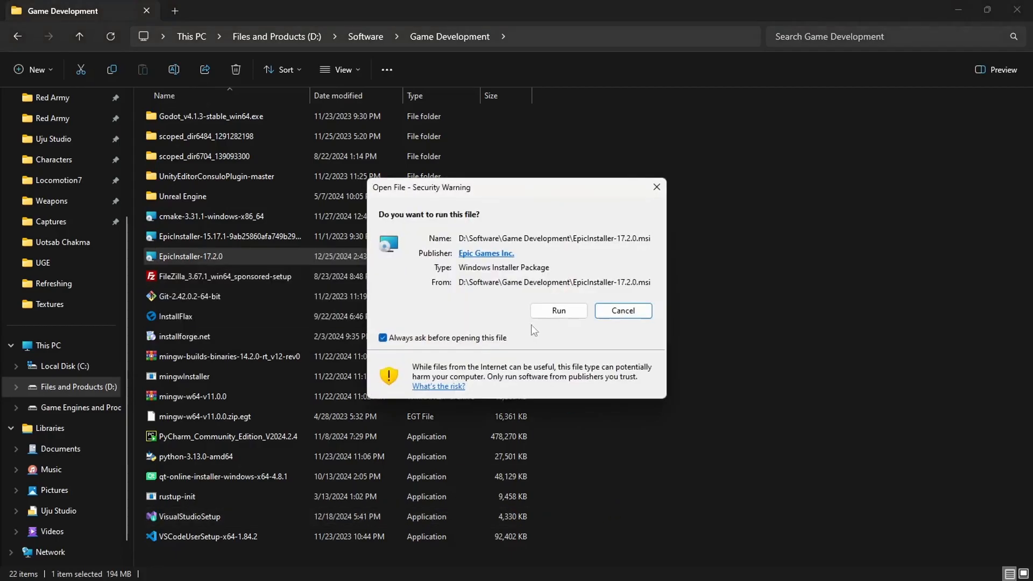
left_click(559, 310)
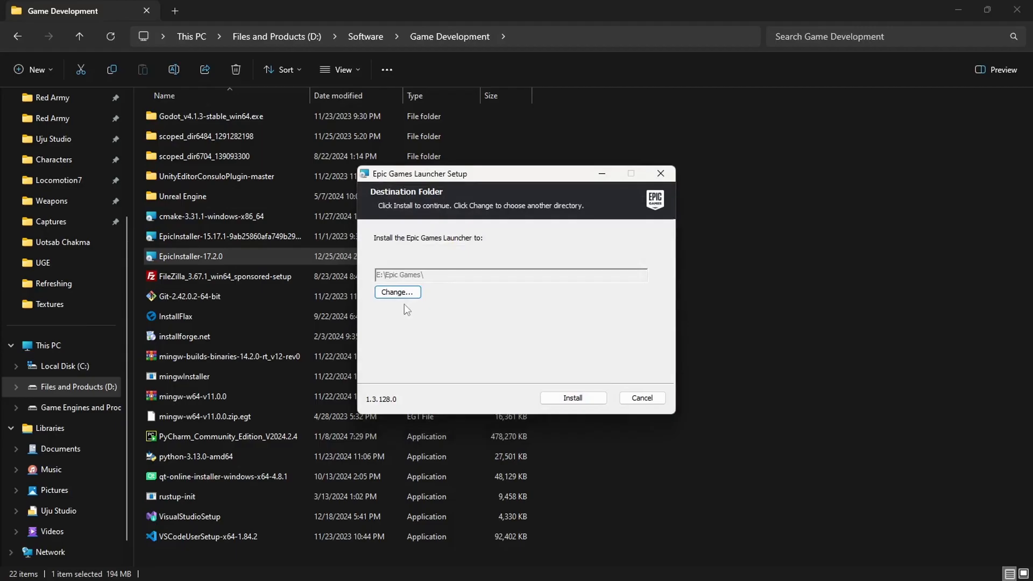
left_click(397, 292)
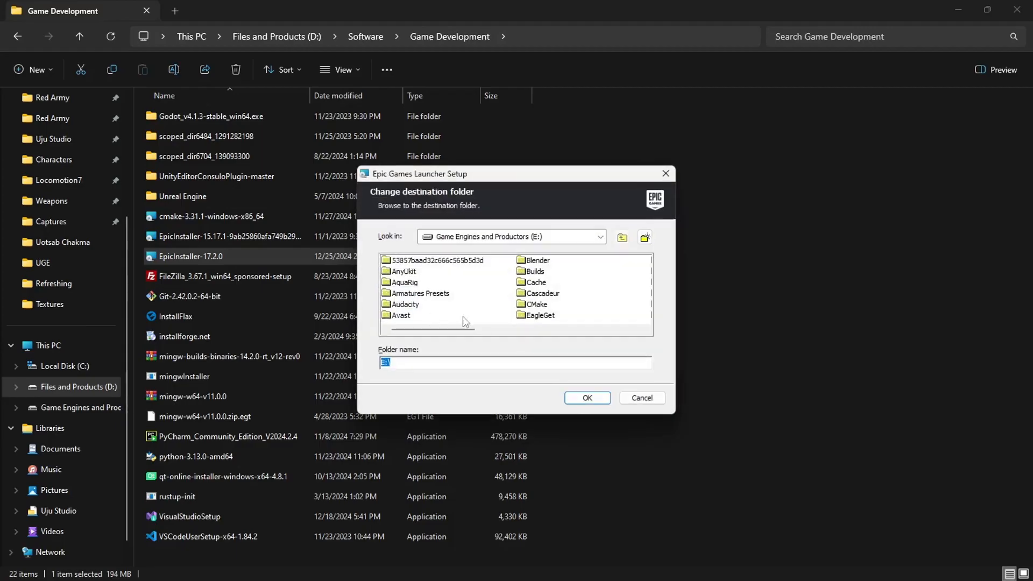
left_click(591, 399)
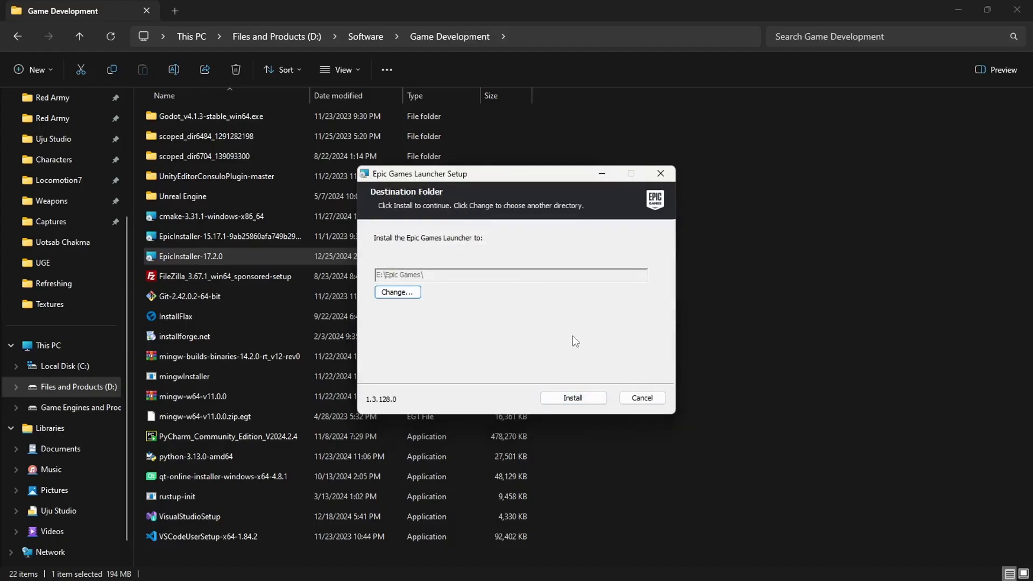
left_click(596, 403)
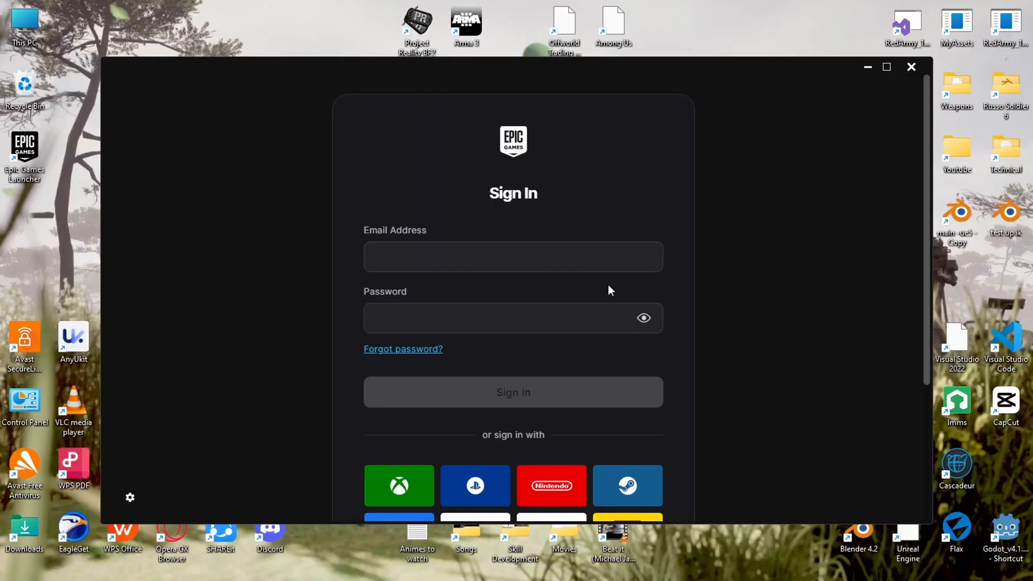
Sign in to the Epic Games Launcher with the account's e-mail address and password
left_click(499, 264)
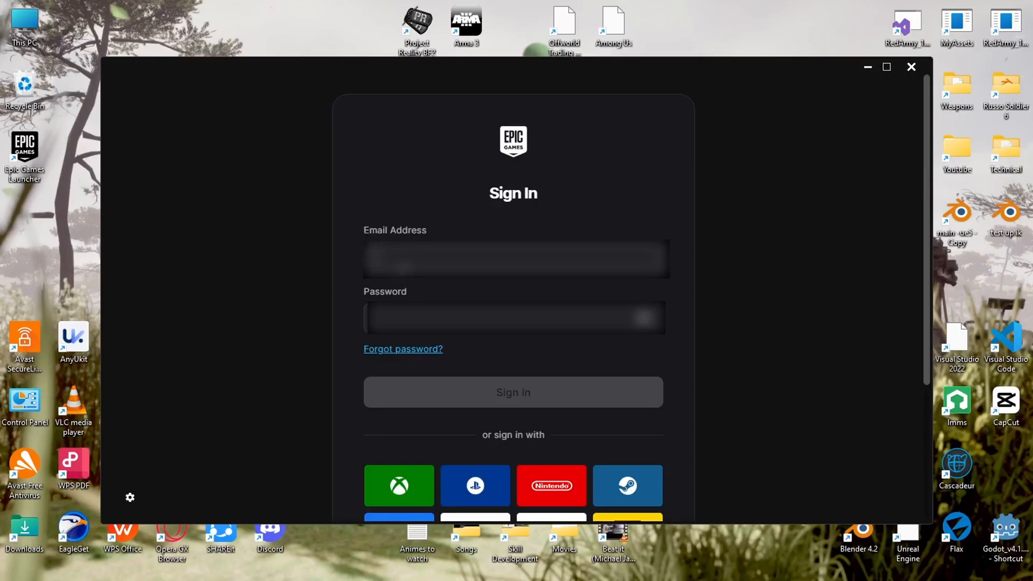
left_click(400, 260)
type("...@gmail.com")
left_click(445, 317)
type("...")
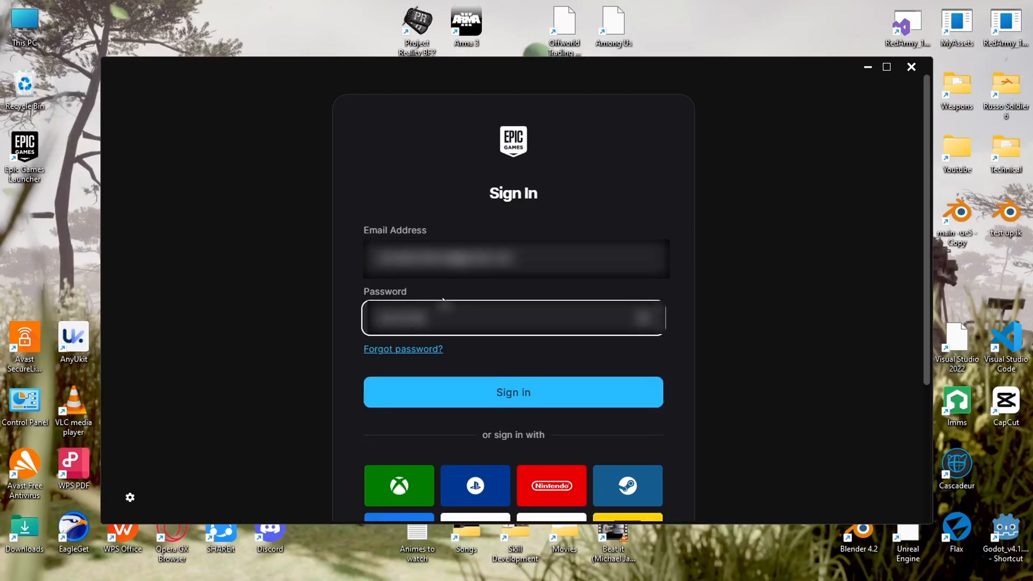
key("Return")
Copy the two-factor sign-in code from the Epic Games e-mail in the Mail app and paste it into the launcher's verification prompt
left_click(455, 563)
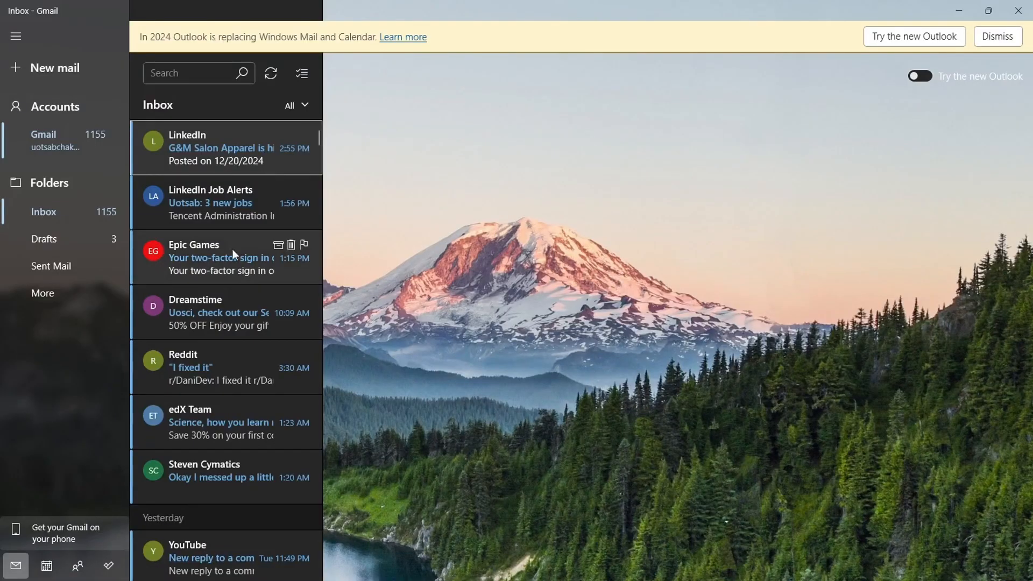
left_click(231, 181)
left_click_drag(646, 345, 709, 345)
key("ctrl+c")
key("alt+F4")
key("ctrl+v")
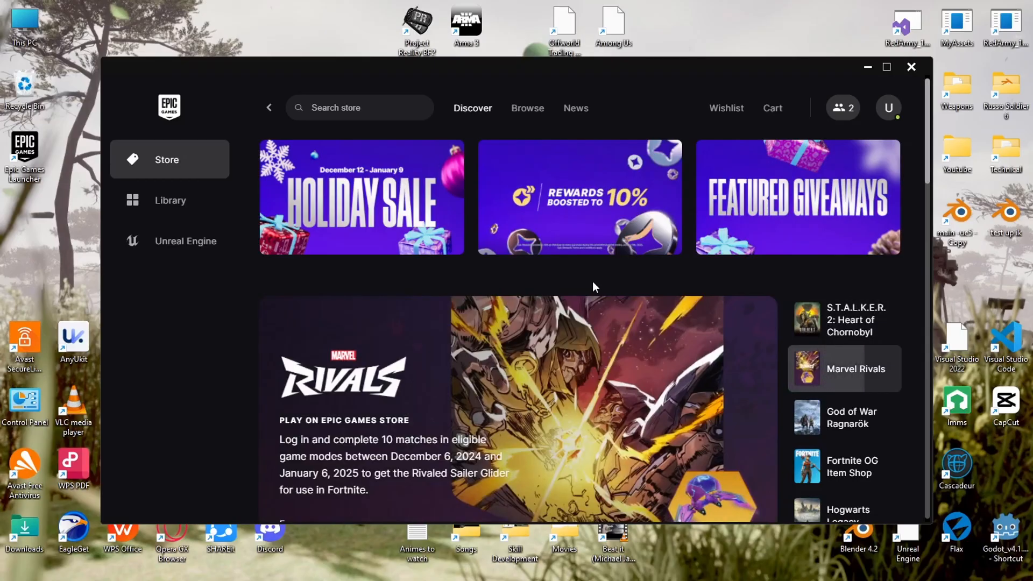
Maximize the launcher, open the Unreal Engine library, and add an engine version slot set to 5.5.1
key("super+Up")
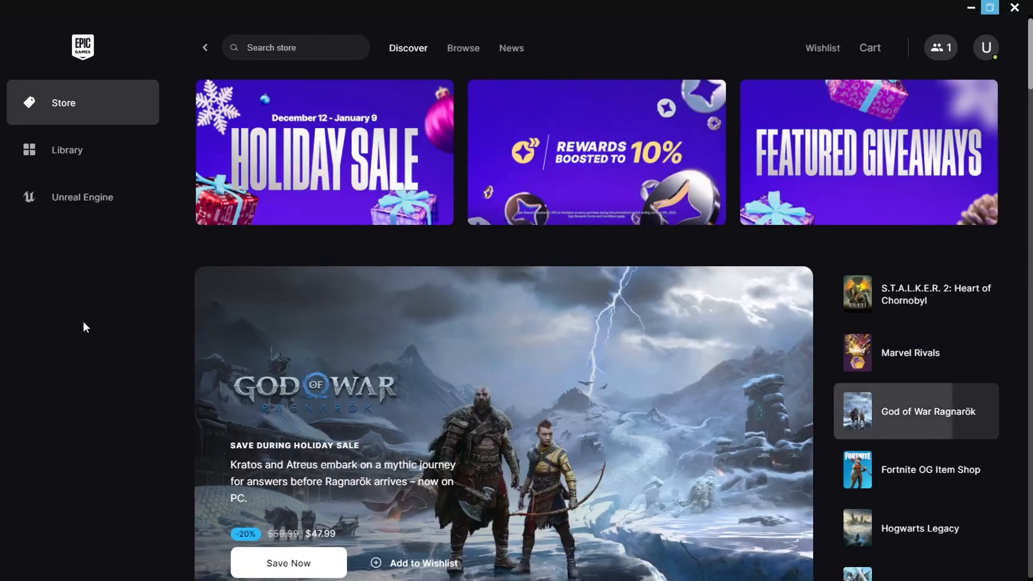
left_click(96, 200)
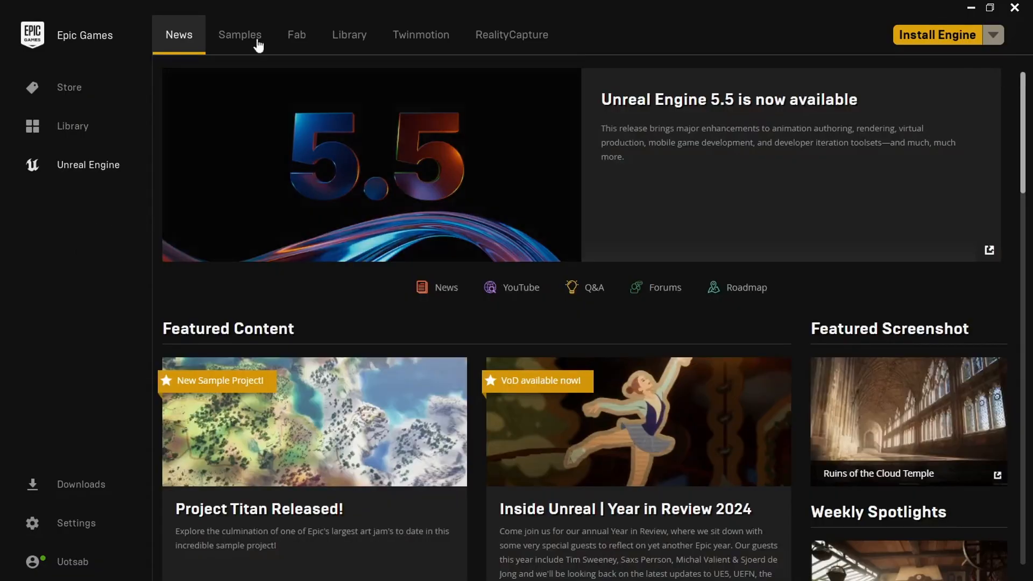
left_click(360, 46)
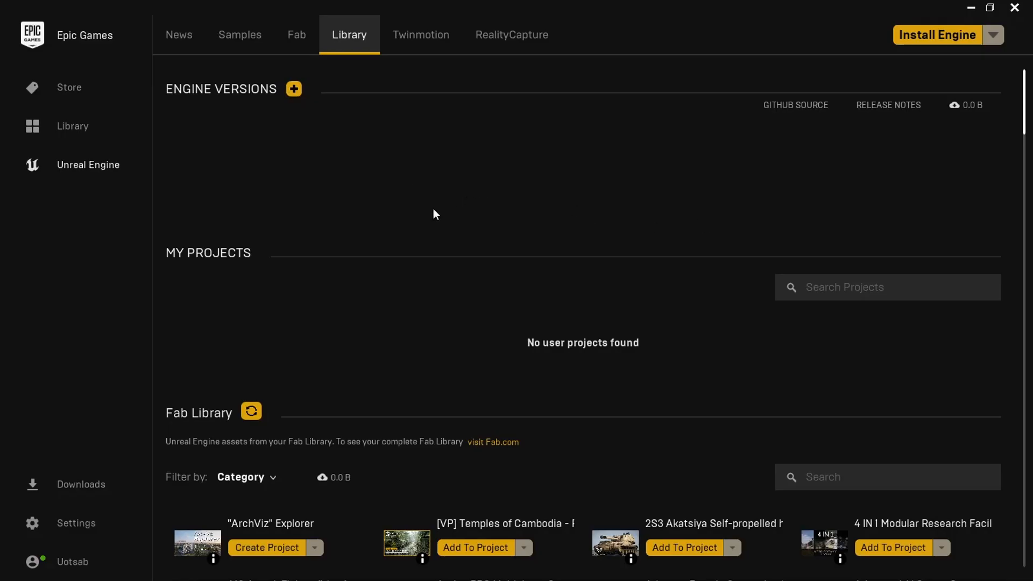
left_click(294, 90)
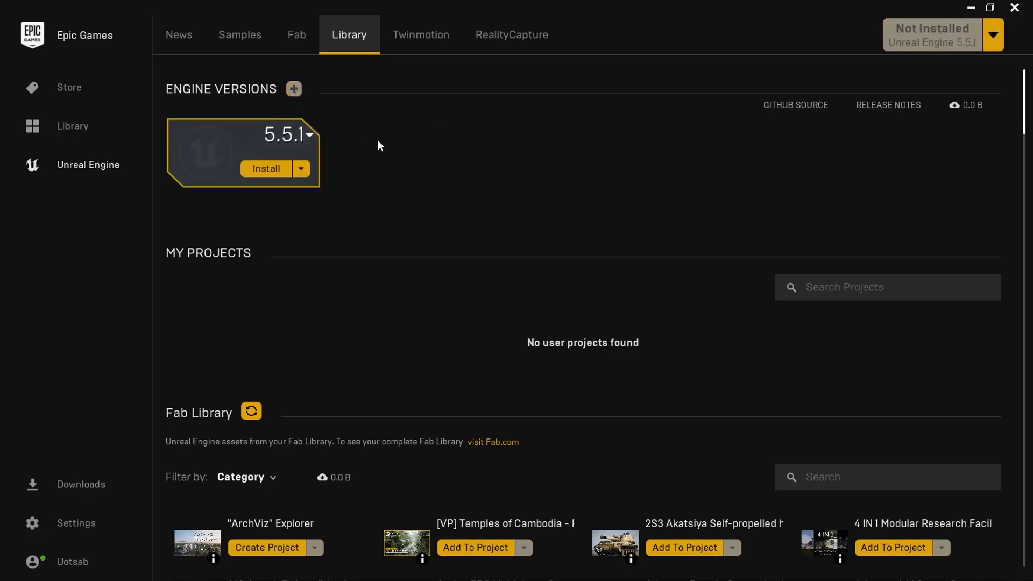
left_click(308, 138)
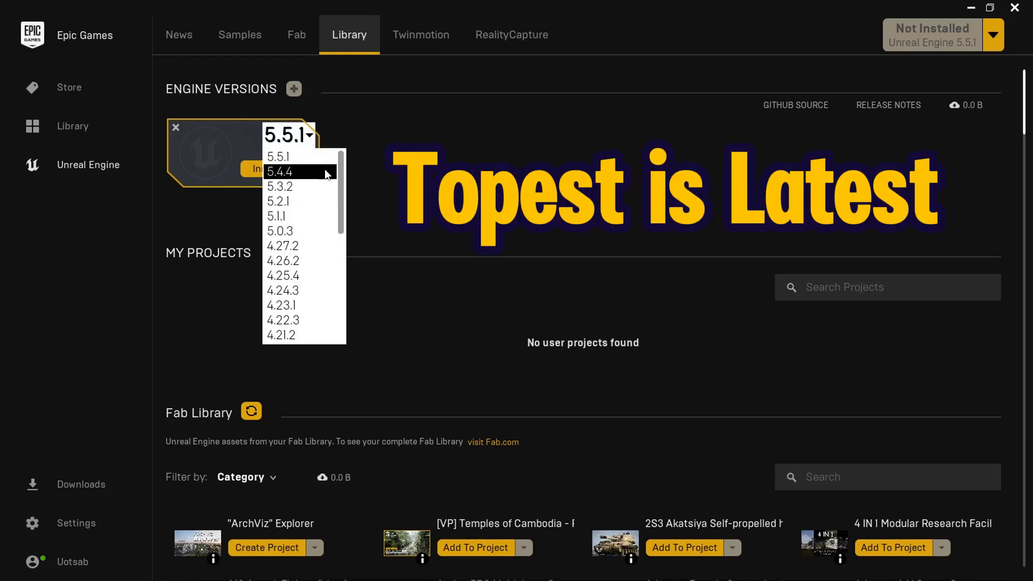
left_click(323, 156)
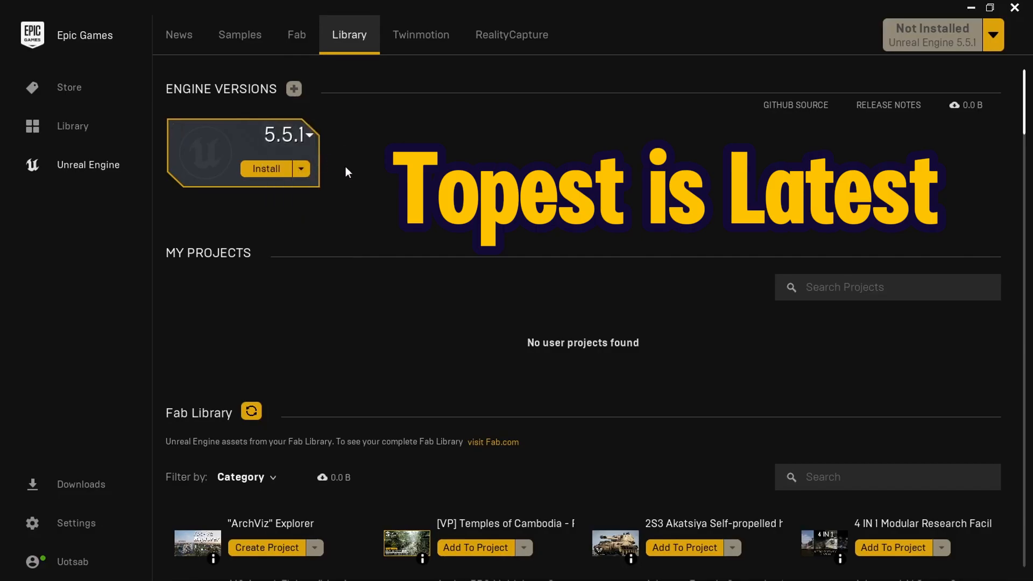
Begin installing engine version 5.5.1 and choose the Game Engines and Productors (E:) drive as its install folder
left_click(260, 172)
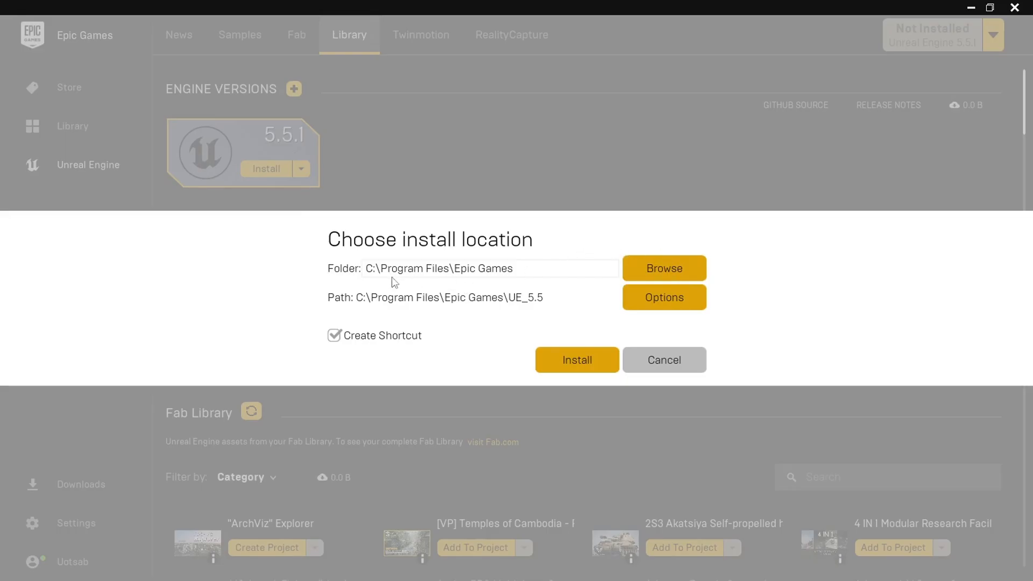
left_click_drag(370, 269, 542, 267)
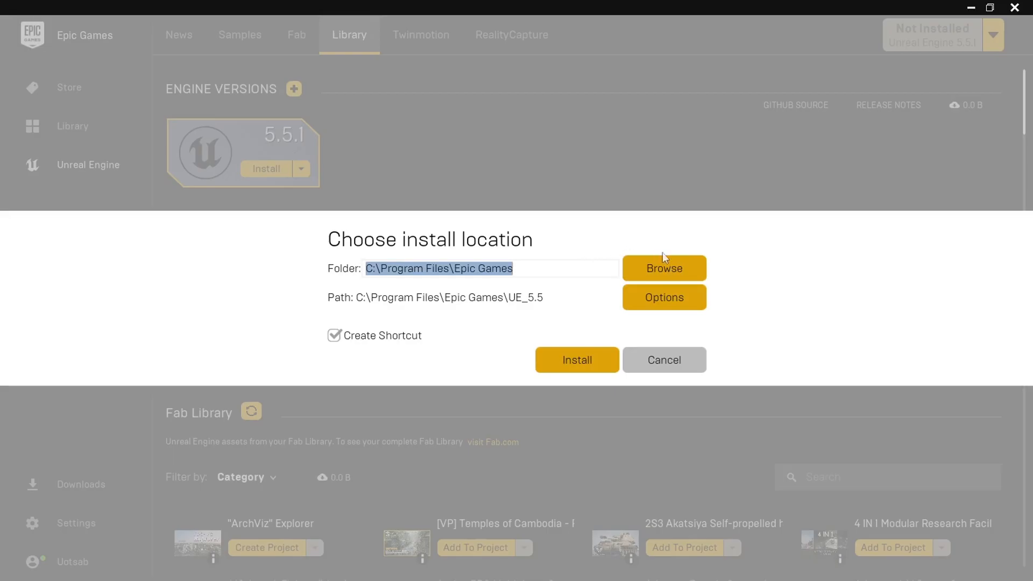
left_click(653, 239)
left_click(673, 270)
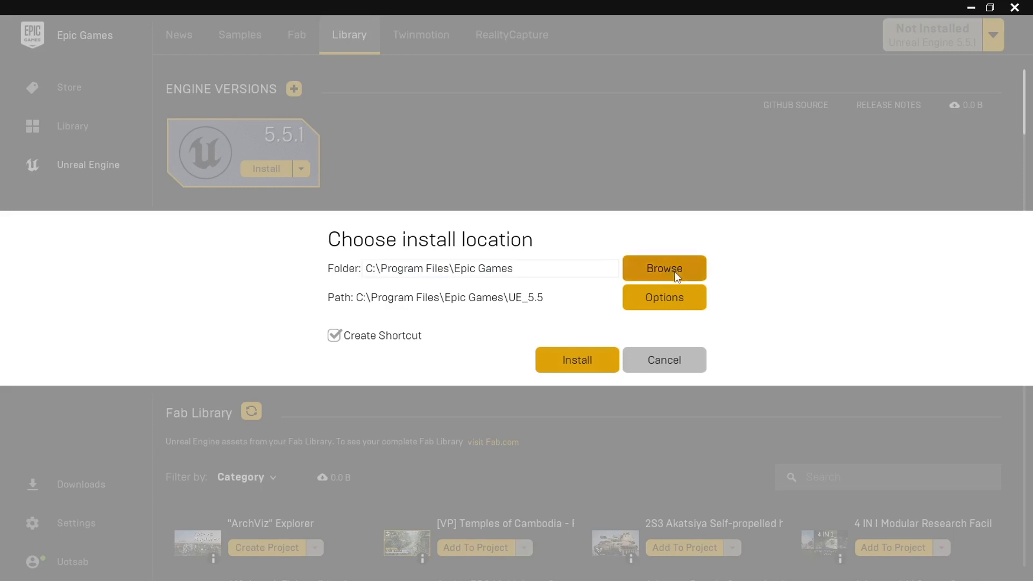
scroll(82, 199, "up", 3)
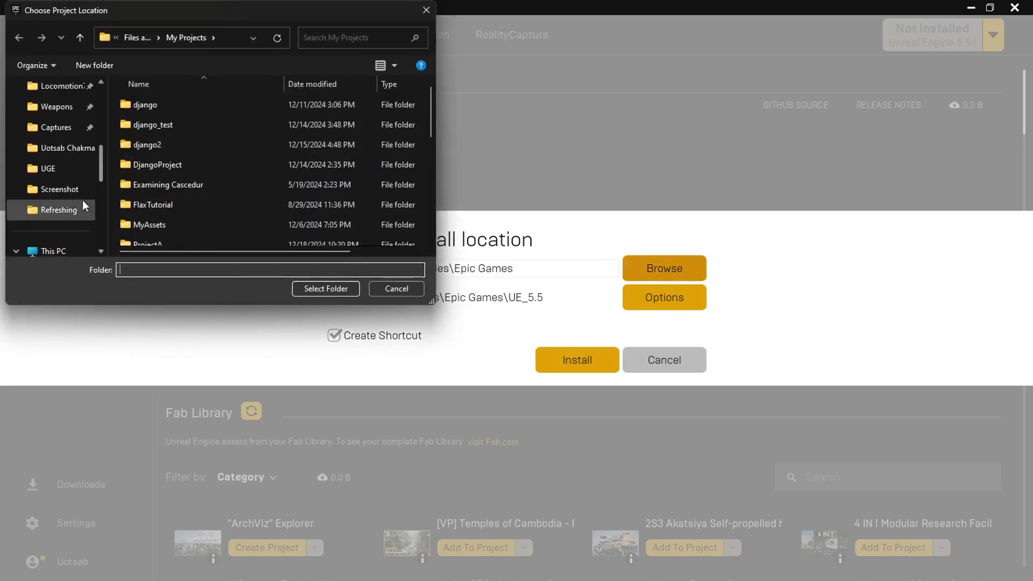
scroll(74, 229, "down", 2)
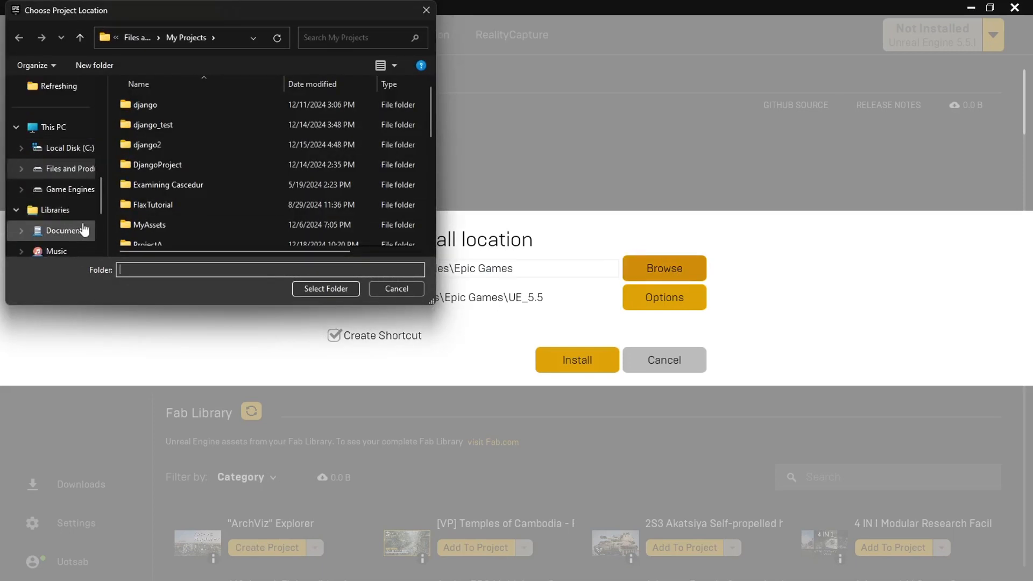
left_click(71, 193)
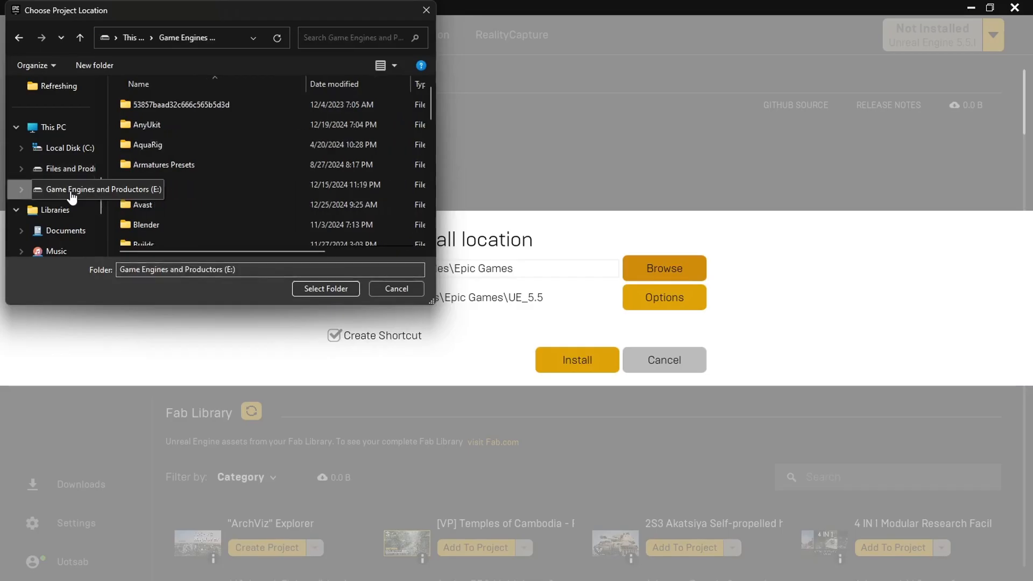
left_click(304, 288)
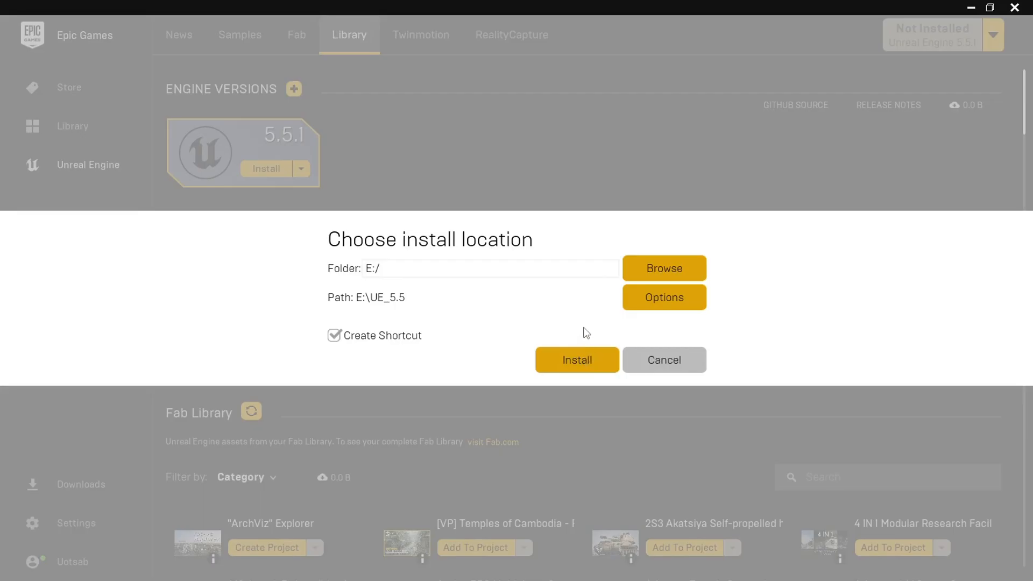
Exclude Templates and Feature Packs from the Unreal Engine 5.5.1 installation options, review the target platforms, and apply the selection
left_click(641, 304)
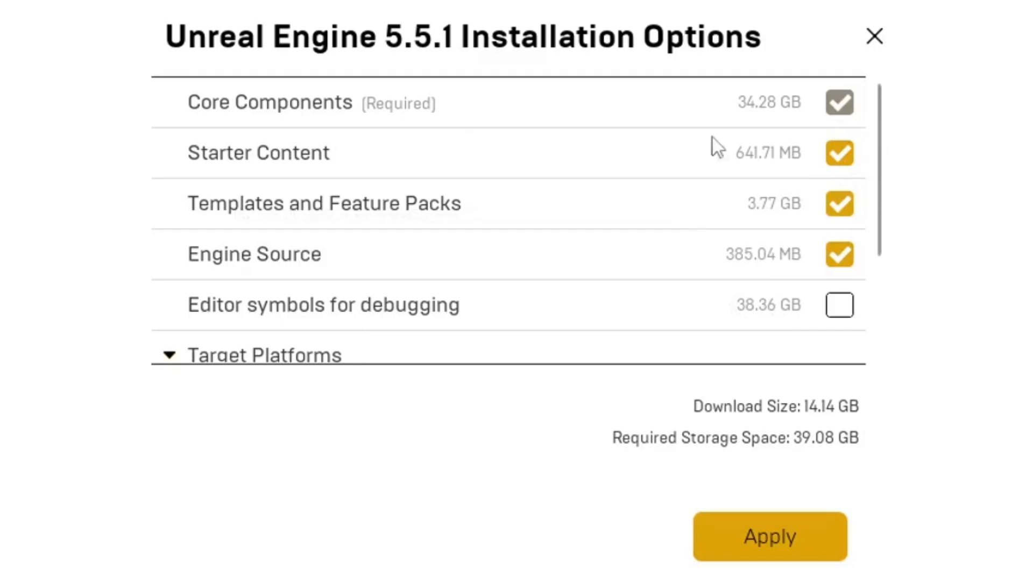
mouse_move(276, 161)
mouse_move(302, 211)
left_click(838, 211)
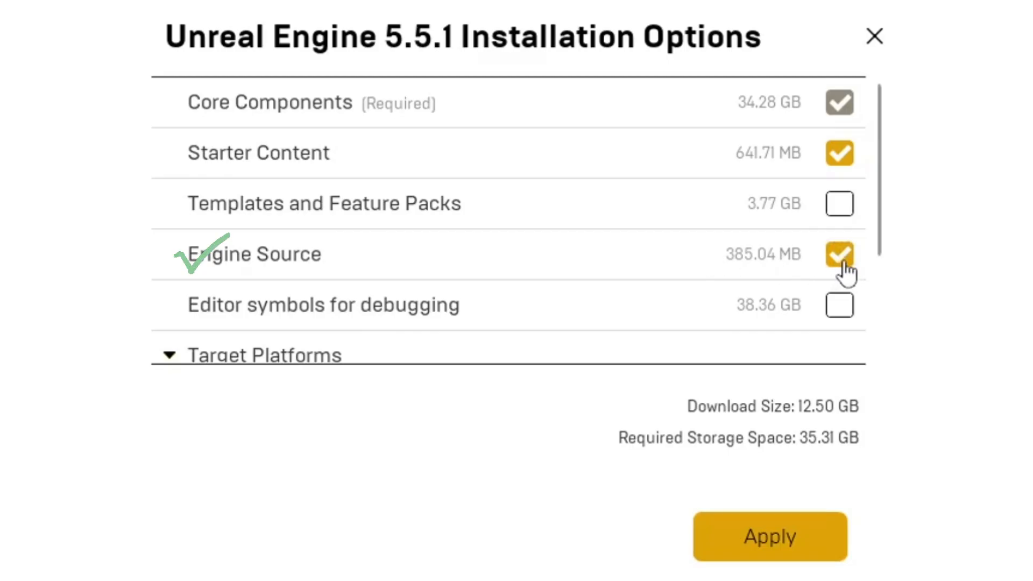
scroll(657, 244, "down", 2)
scroll(657, 244, "down", 3)
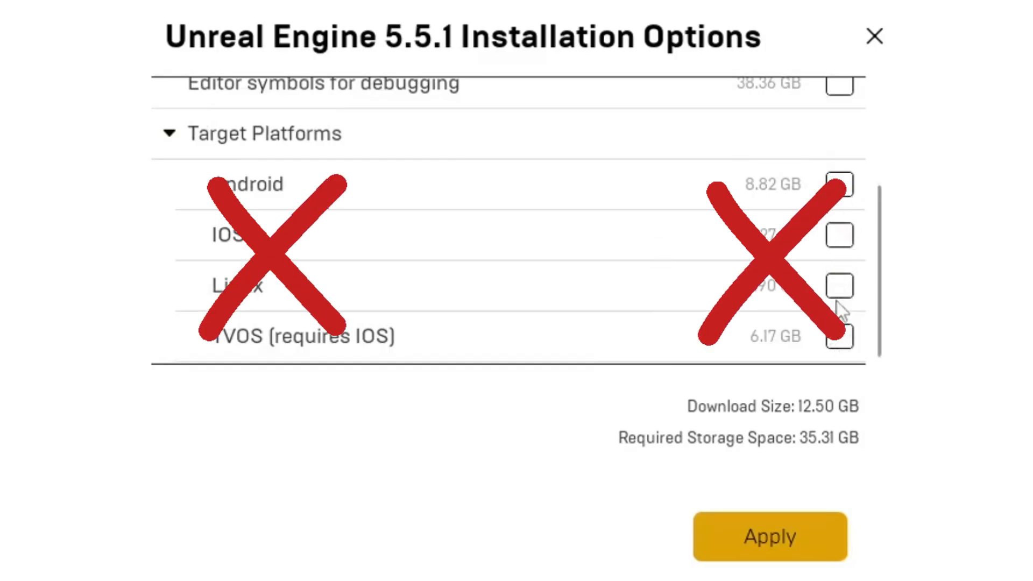
scroll(667, 339, "up", 5)
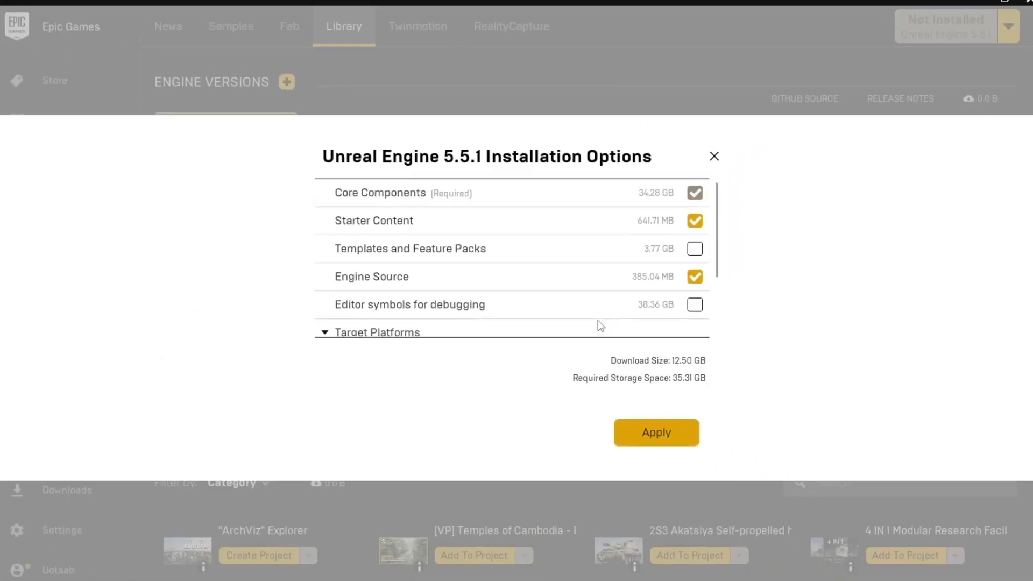
left_click(770, 536)
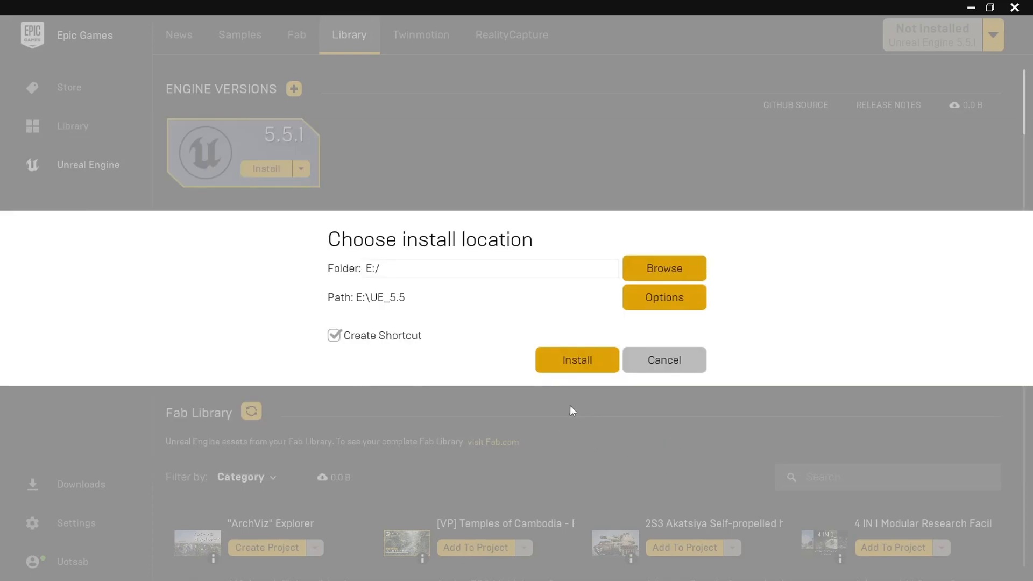
Install Unreal Engine 5.5.1 to E:\UE_5.5 with a shortcut and check its progress in the download tasks
left_click(576, 361)
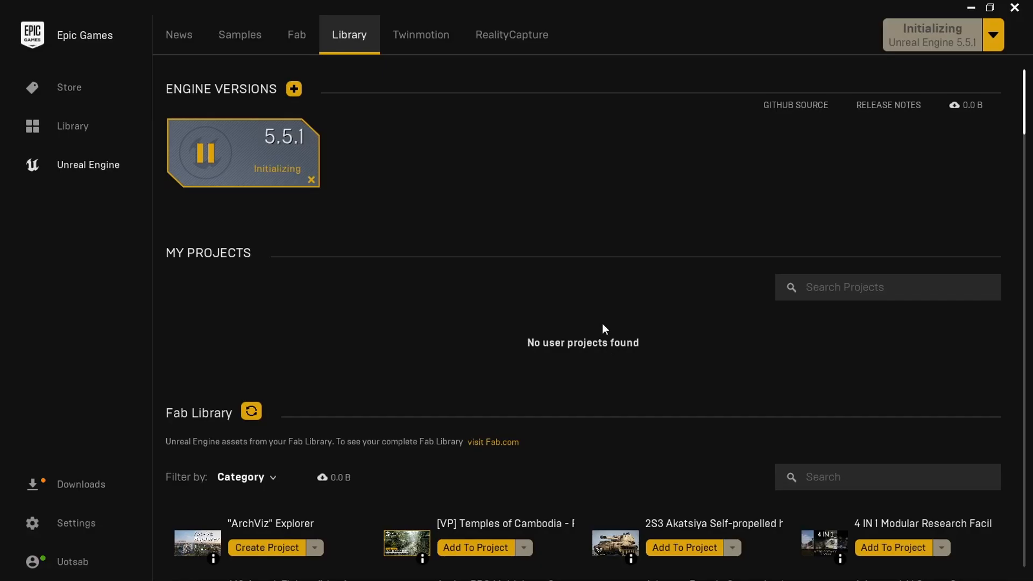
left_click(104, 480)
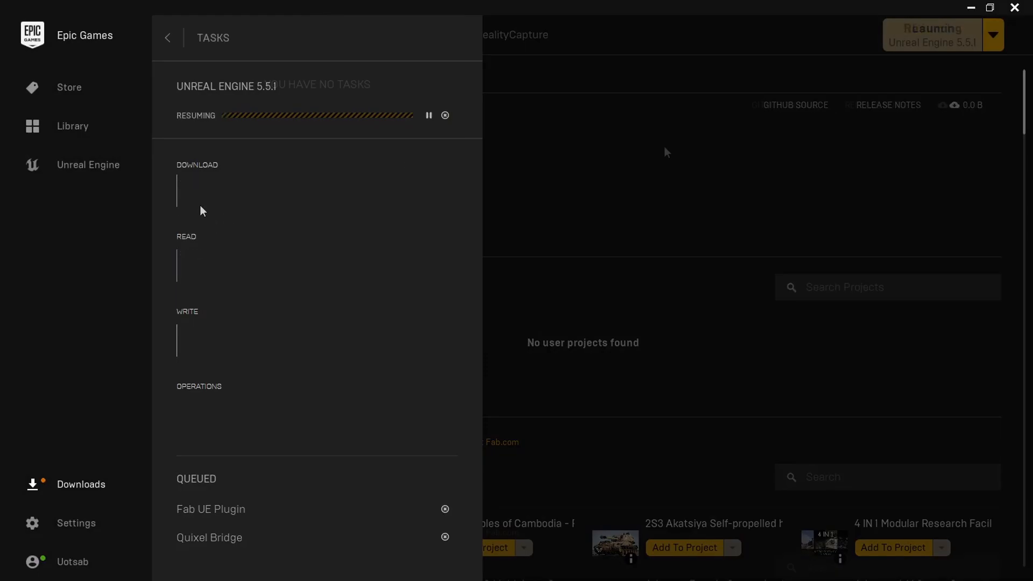
left_click(717, 137)
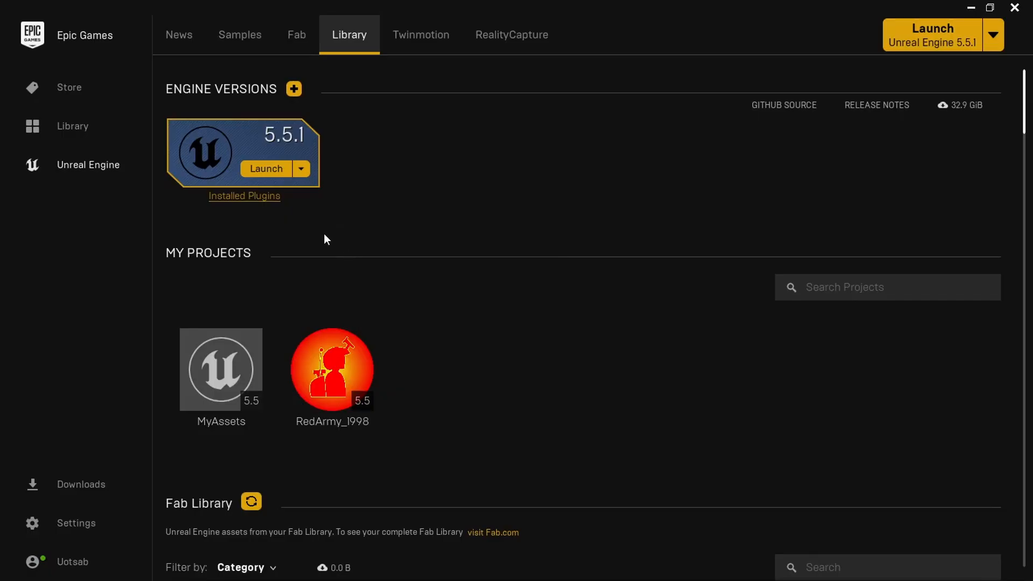
Create a desktop shortcut for the installed 5.5.1 engine and minimize the launcher
left_click(301, 169)
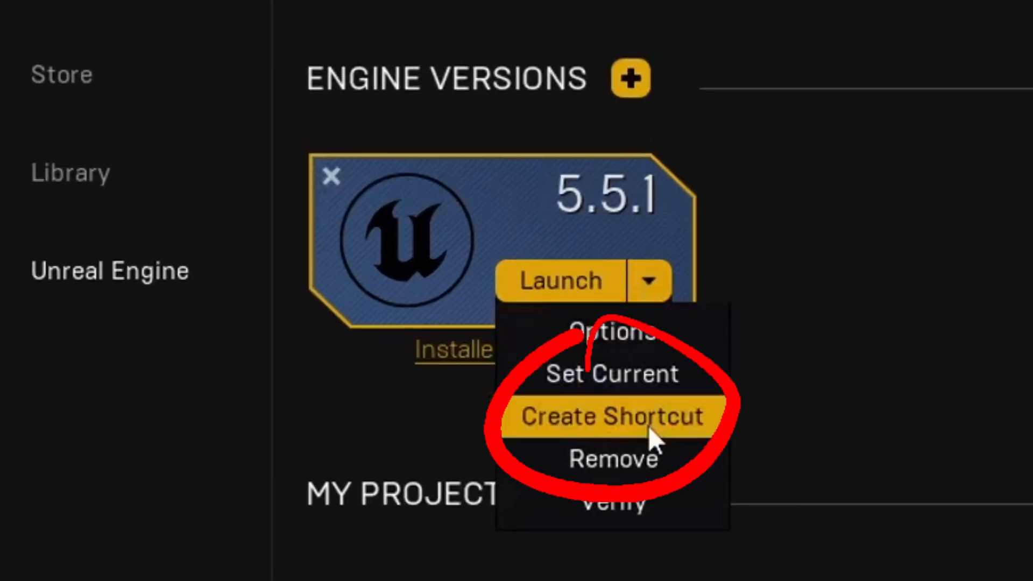
left_click(648, 426)
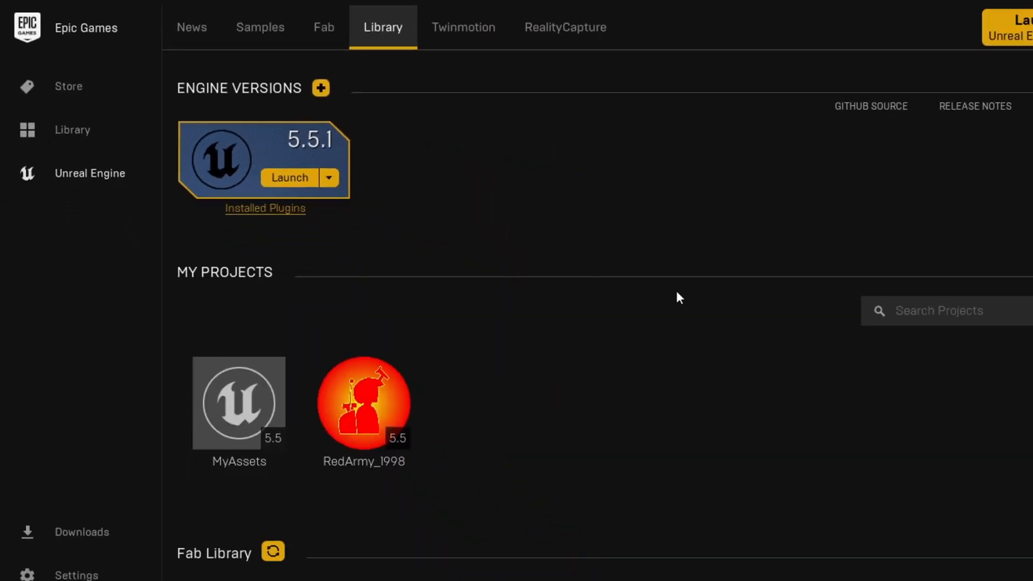
left_click(971, 7)
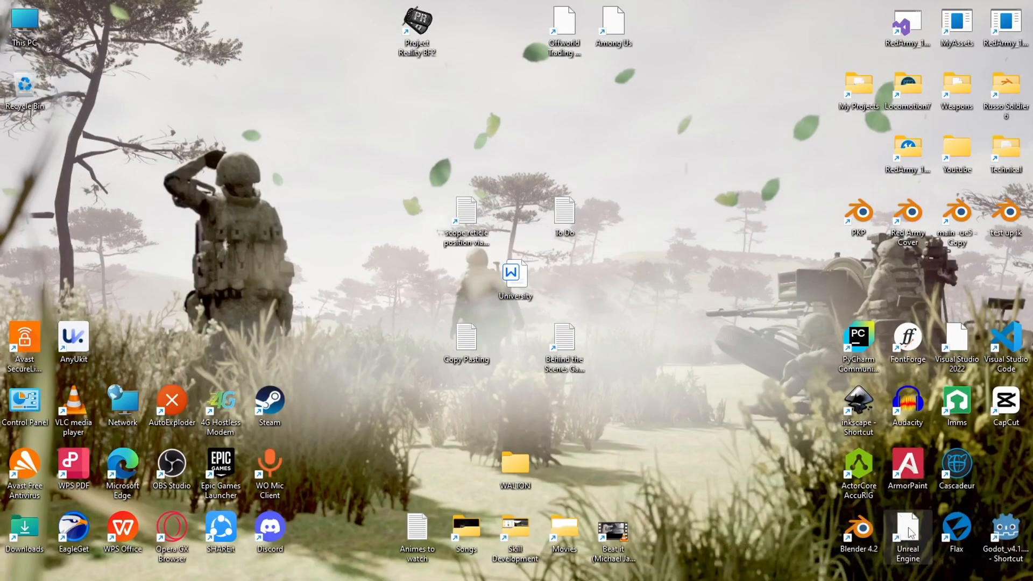
Append -DX11 to the target of the Unreal Engine desktop shortcut and save its properties
mouse_move(910, 524)
left_mouse_down()
mouse_move(683, 145)
mouse_move(915, 540)
left_mouse_up()
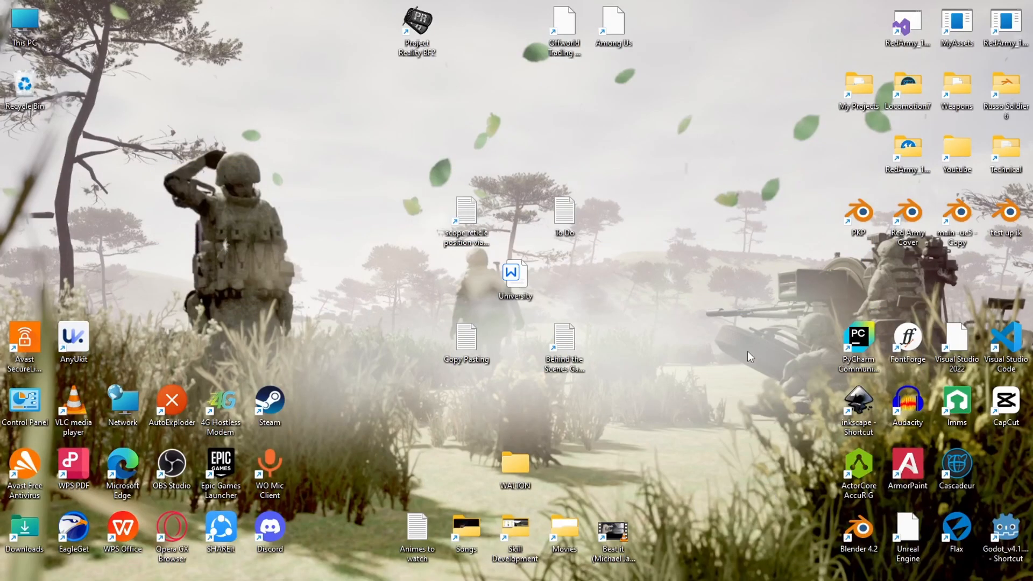
left_click(747, 354)
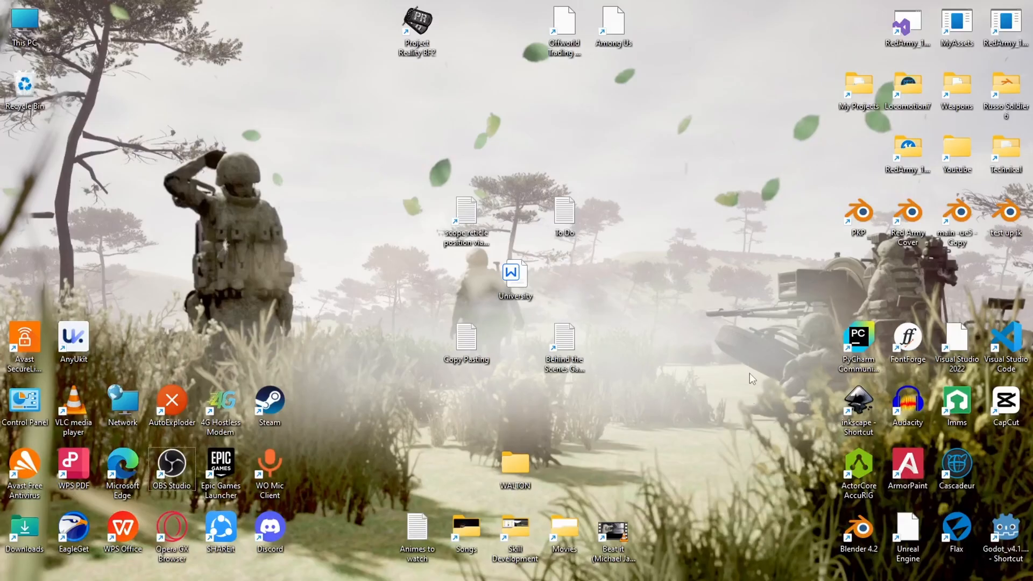
right_click(909, 534)
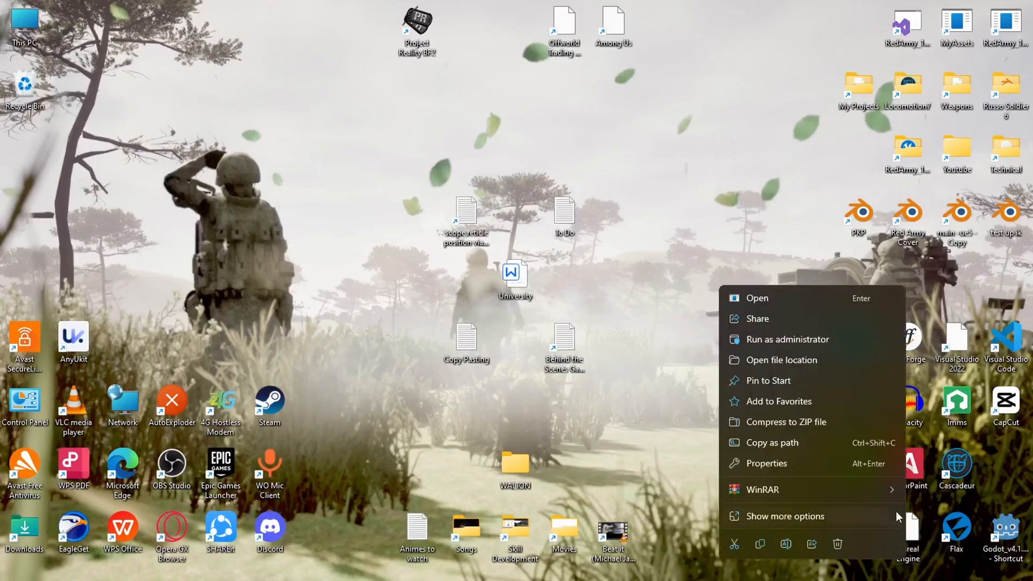
left_click(838, 464)
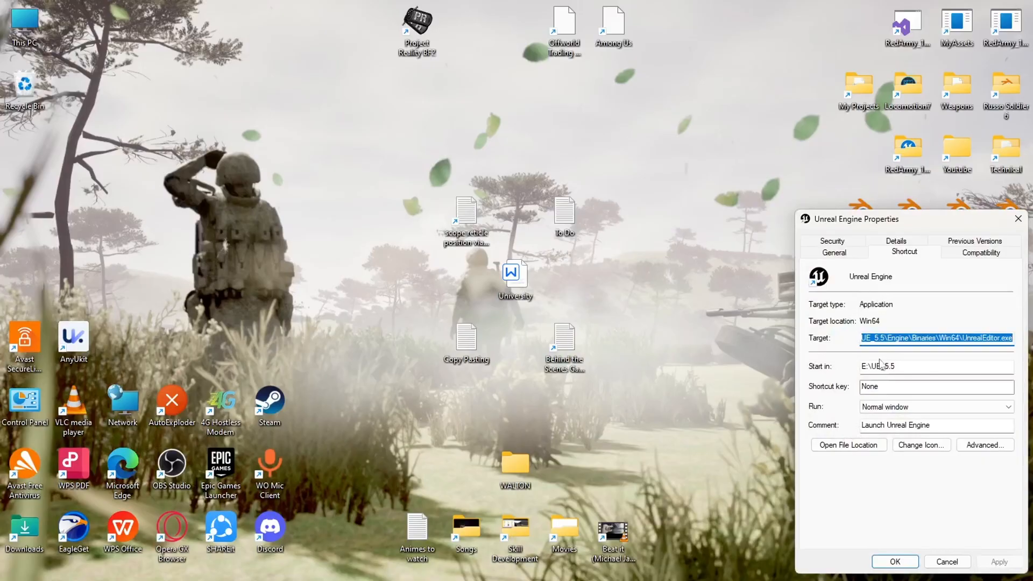
left_click(933, 340)
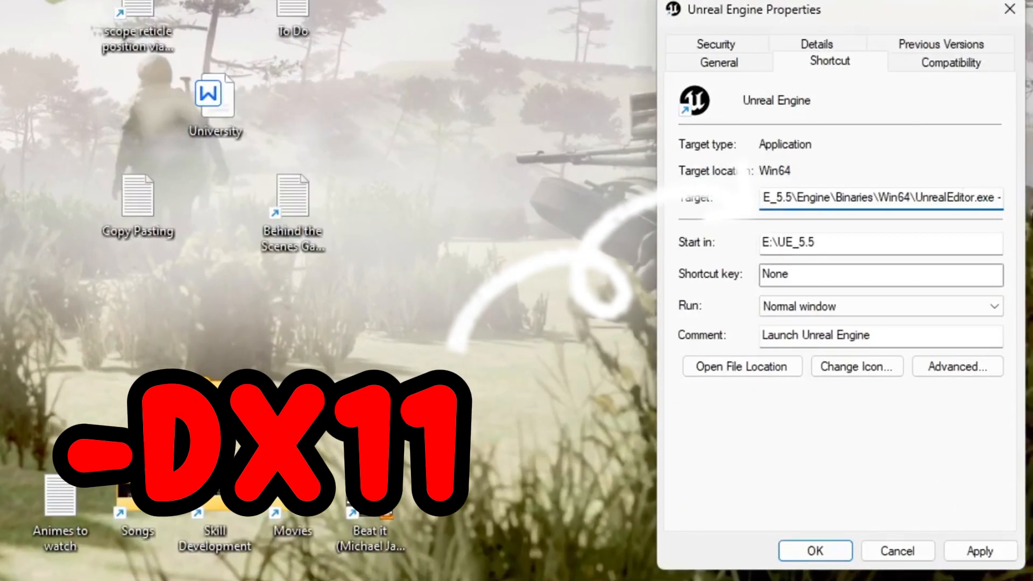
type("-DX")
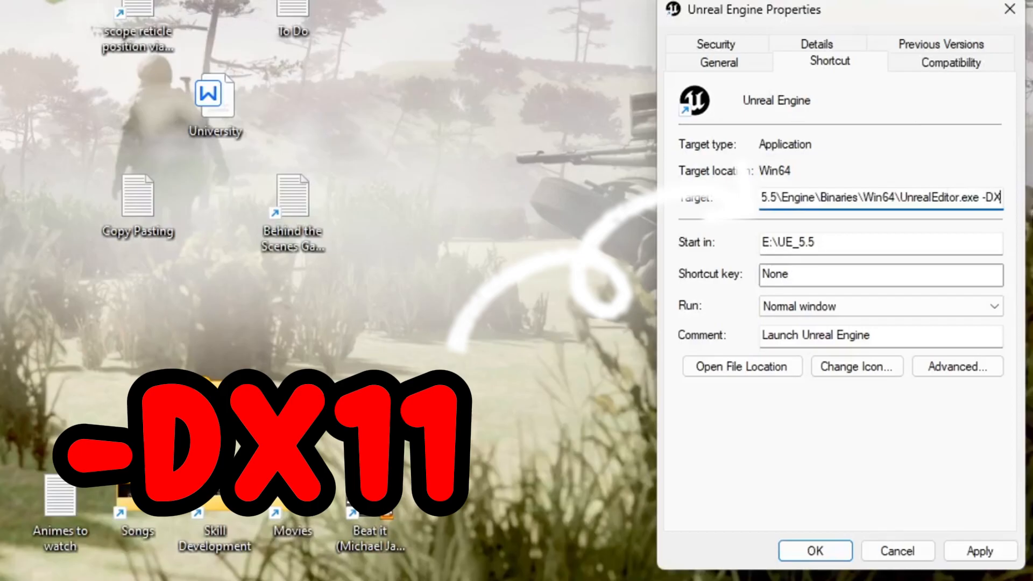
type("11")
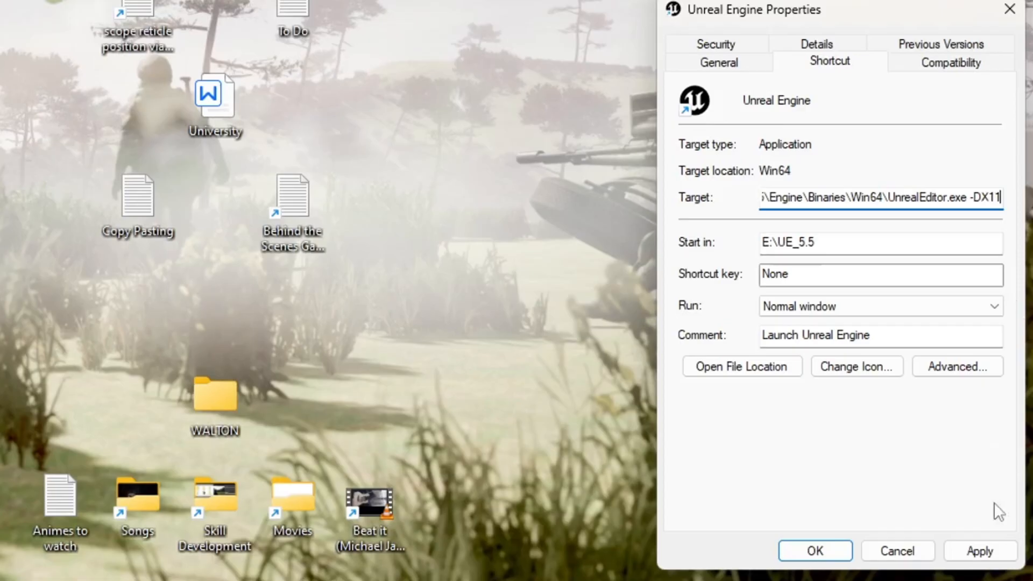
left_click(979, 551)
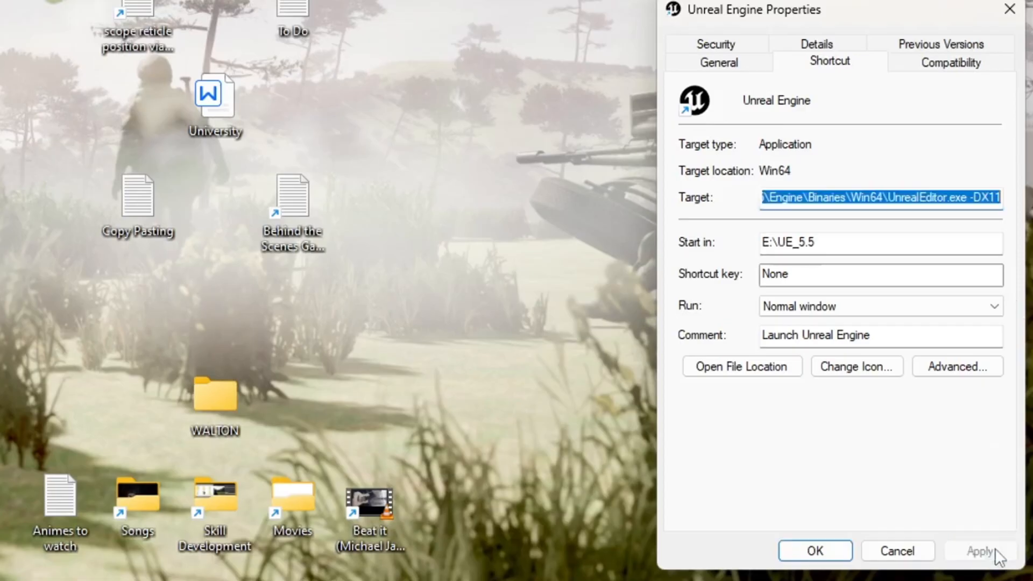
left_click(814, 552)
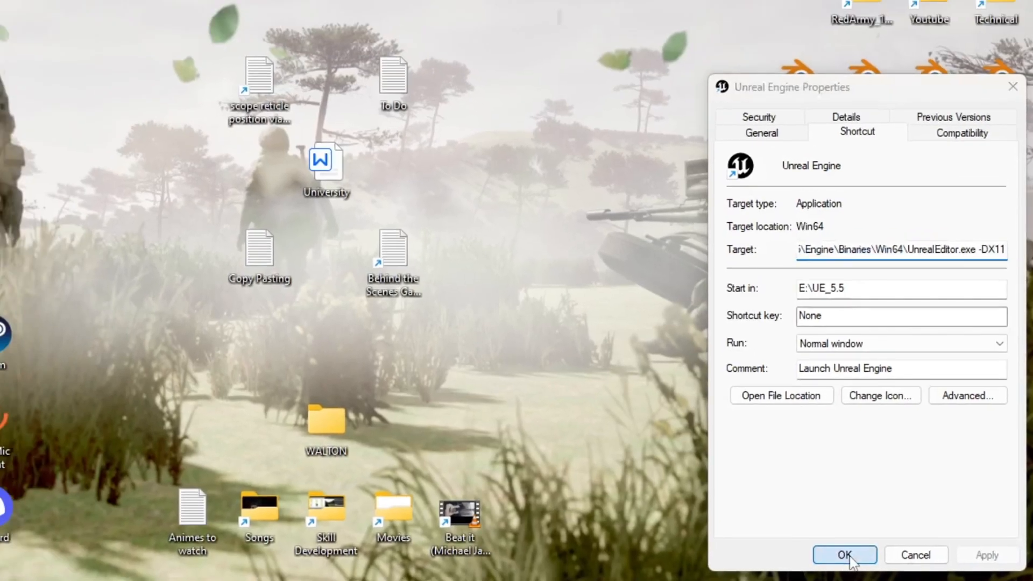
left_click(844, 555)
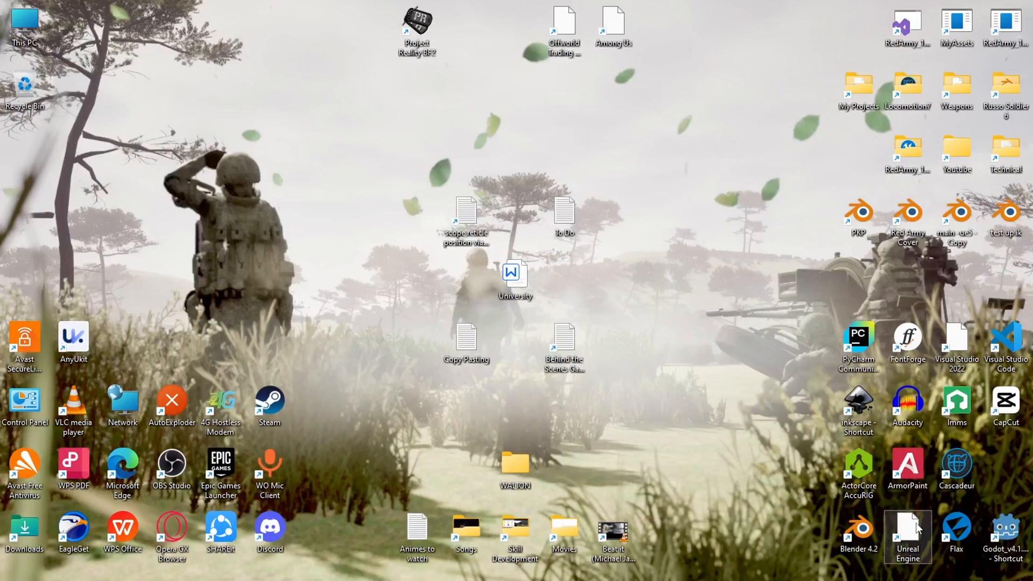
Launch Unreal Engine from its desktop shortcut and allow EpicGamesLauncher to access public and private networks
double_click(907, 538)
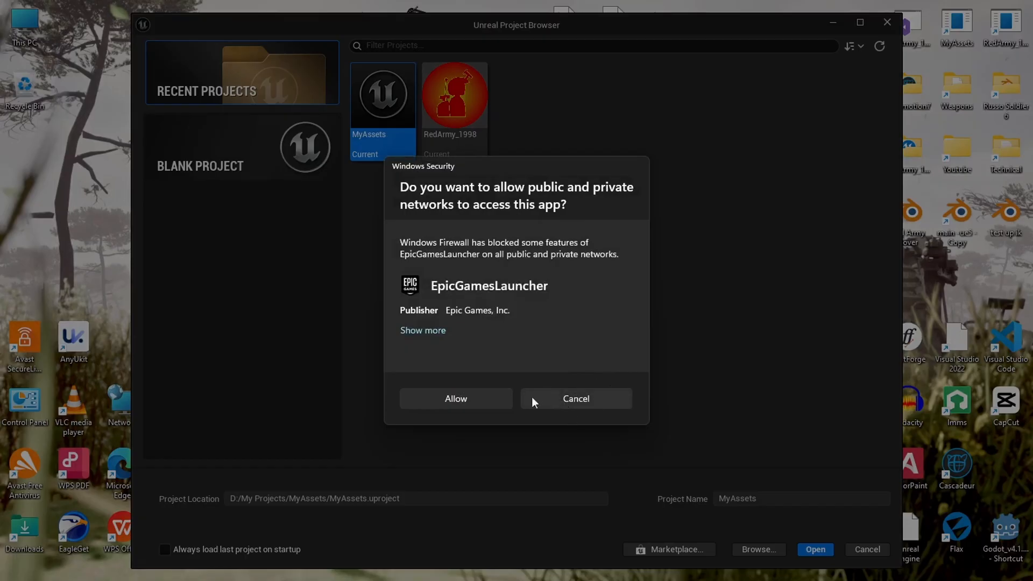
left_click(482, 402)
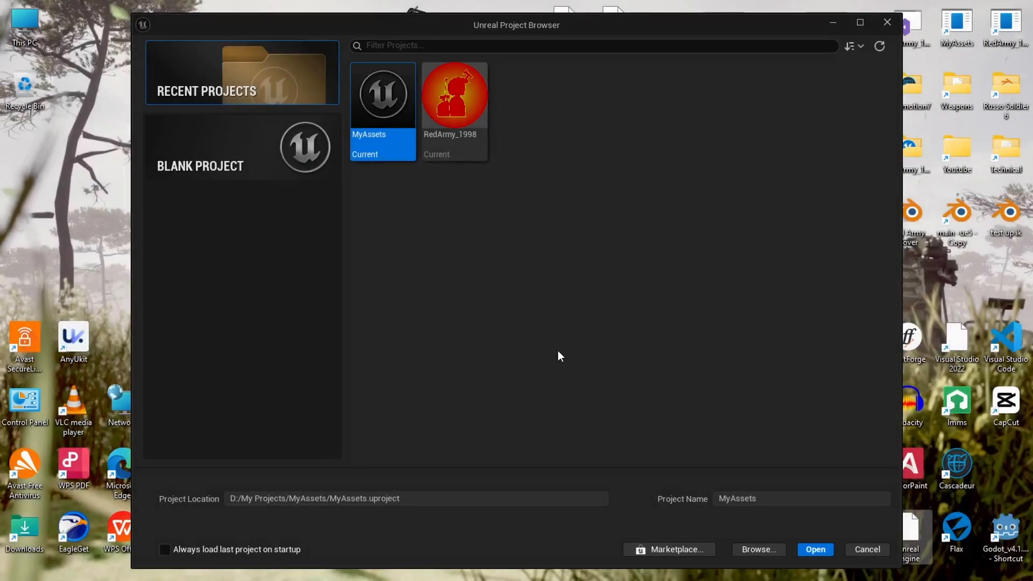
Set up a blank C++ project with Desktop as the target platform
left_click(254, 153)
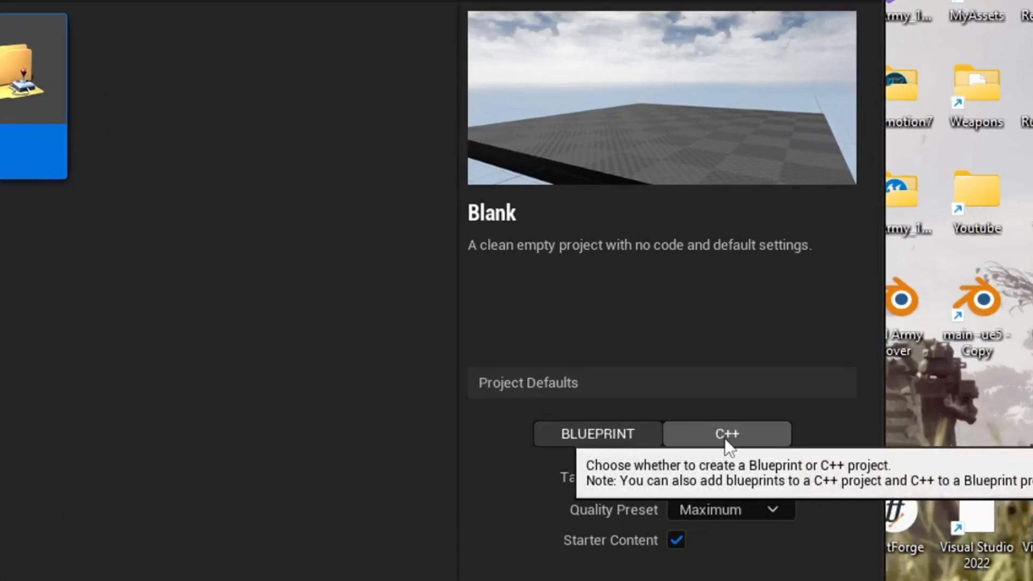
left_click(807, 295)
left_click(618, 433)
left_click(726, 437)
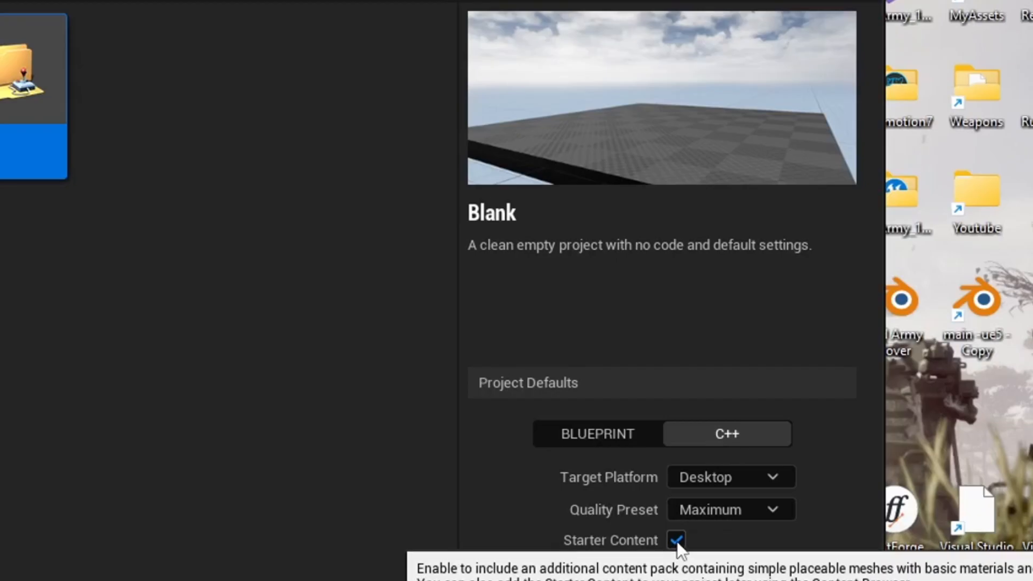
left_click(727, 480)
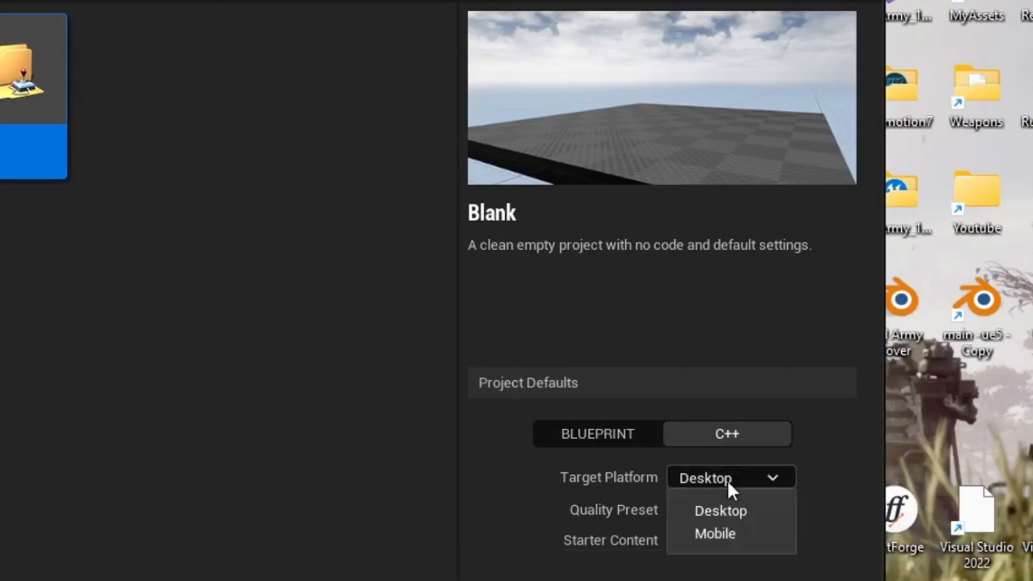
left_click(725, 511)
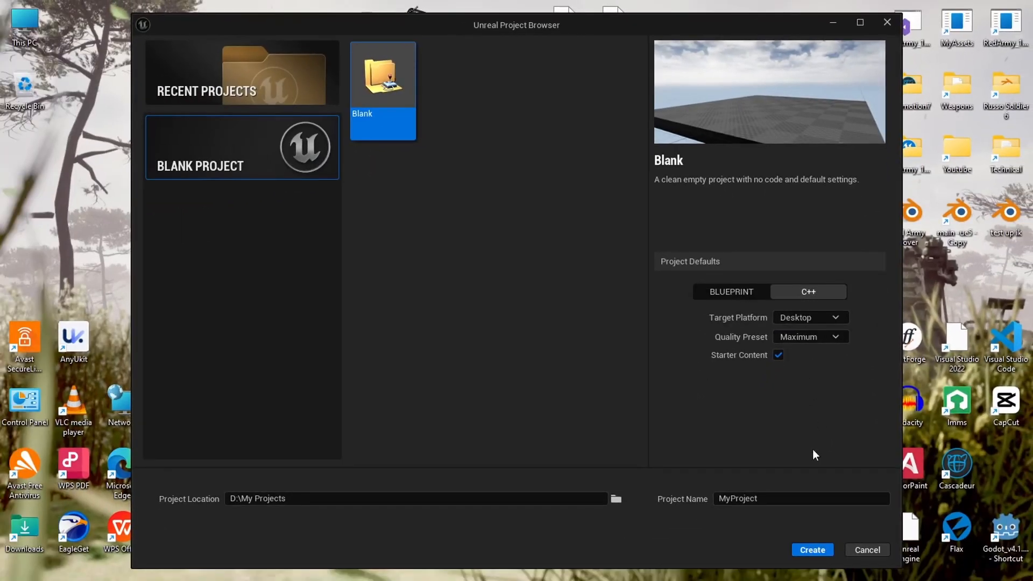
Set the new project's name to ProjectA
left_click(780, 497)
double_click(780, 496)
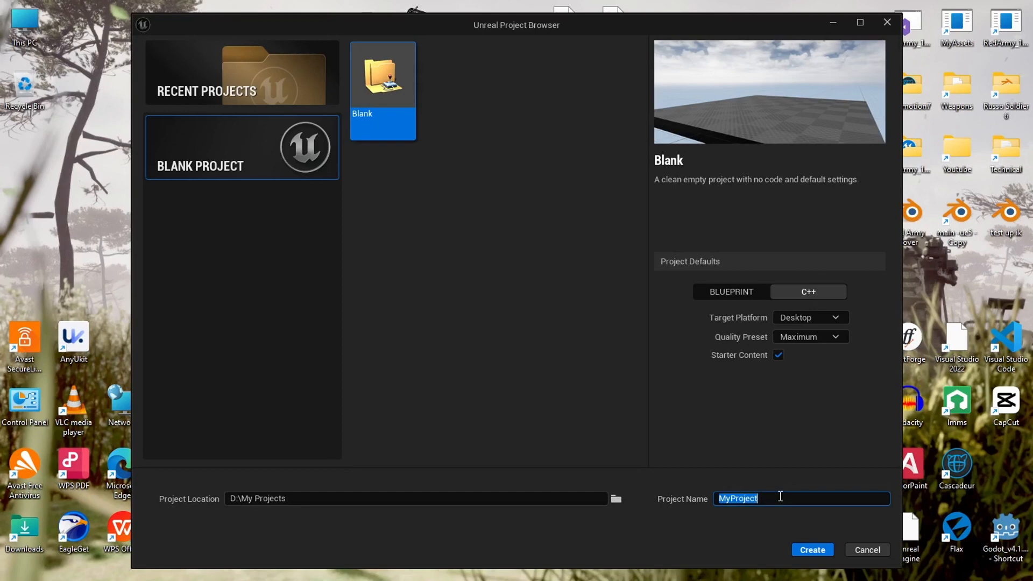
type("ProjectA")
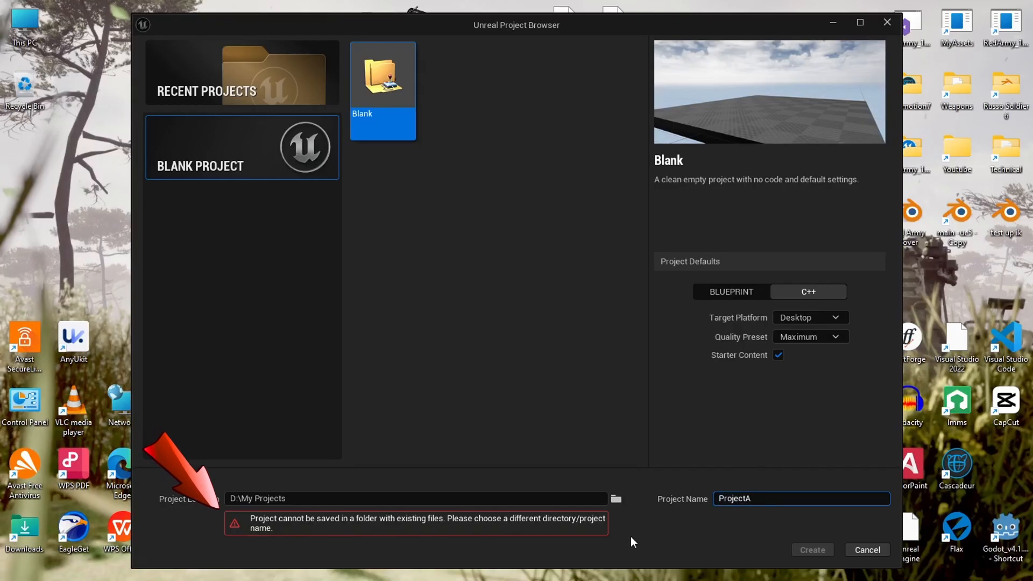
left_click(623, 415)
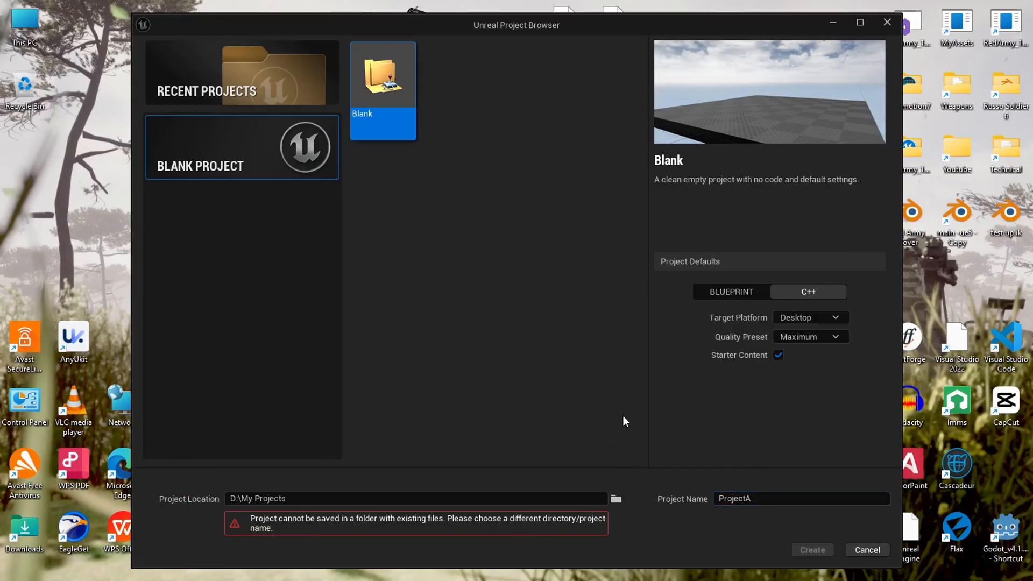
Browse to the My Projects folder on the Files and Products (D:) drive and select it as the project location
left_click(616, 500)
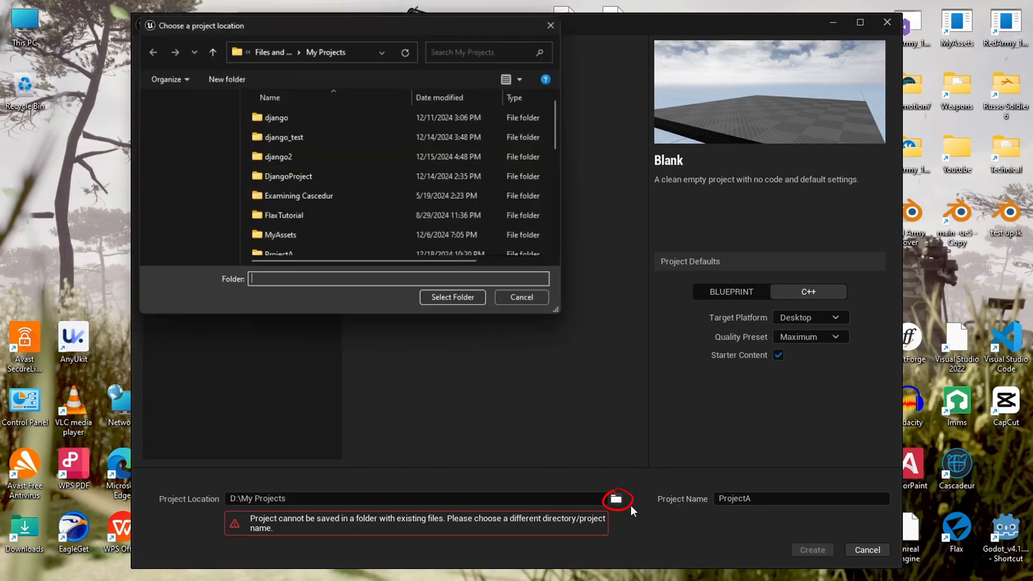
scroll(181, 212, "up", 2)
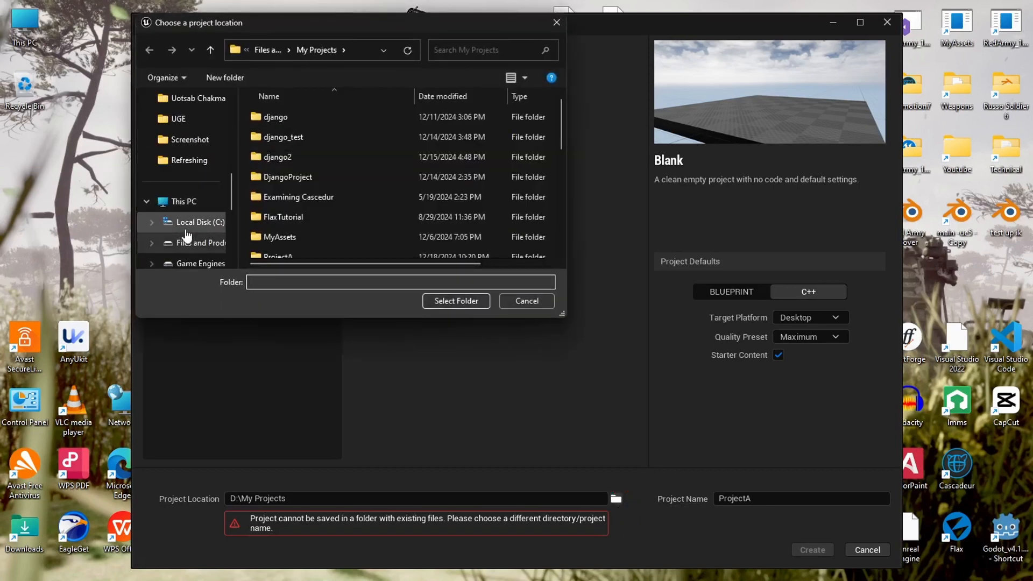
scroll(184, 240, "down", 1)
left_click_drag(237, 208, 269, 208)
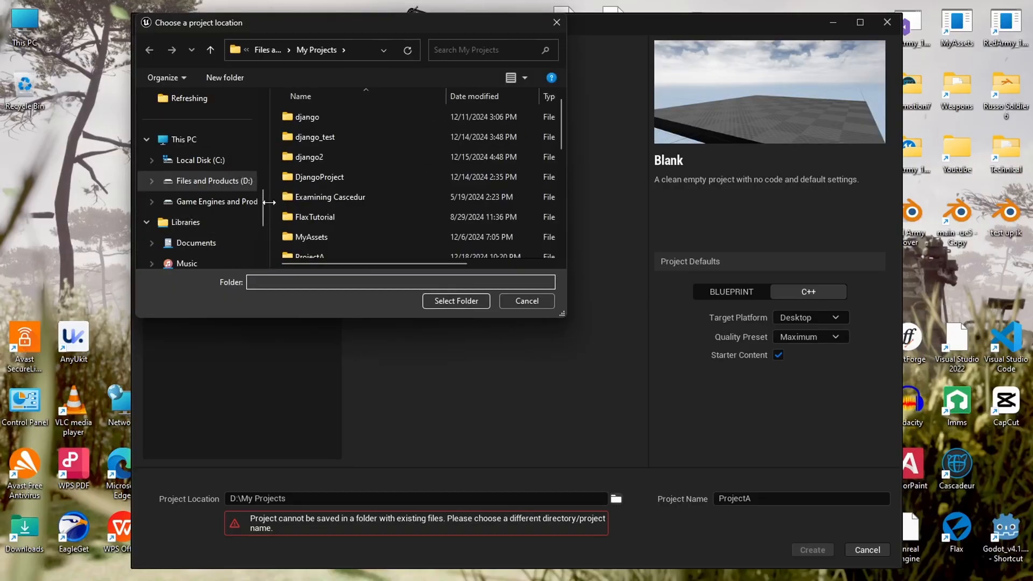
left_click(214, 181)
scroll(377, 226, "down", 1)
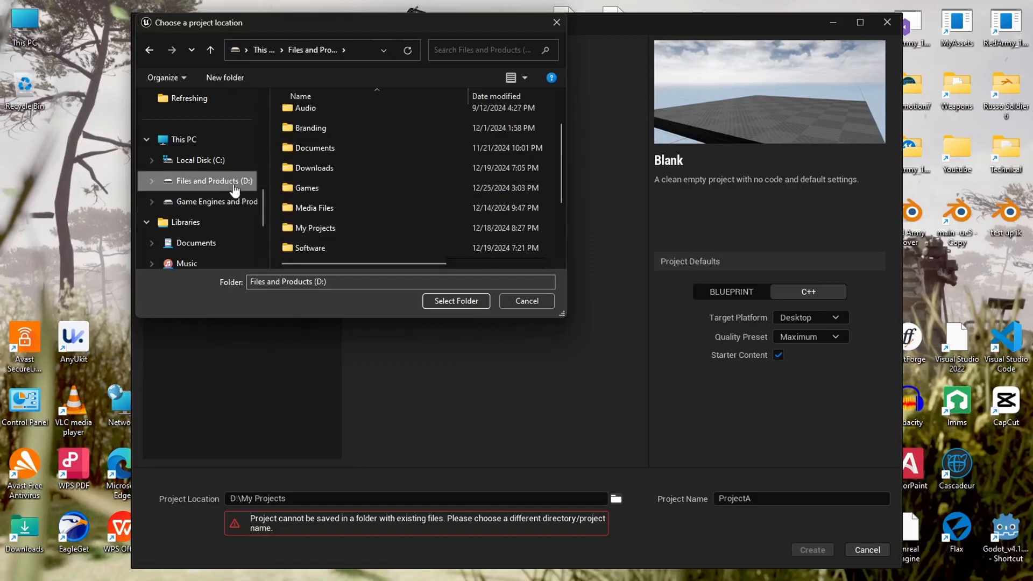
double_click(318, 234)
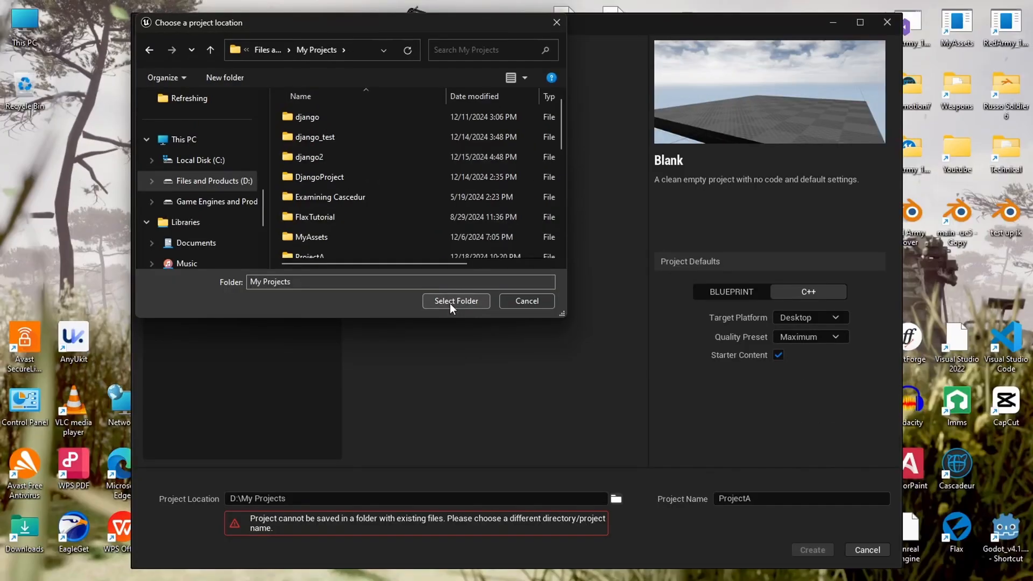
left_click(450, 305)
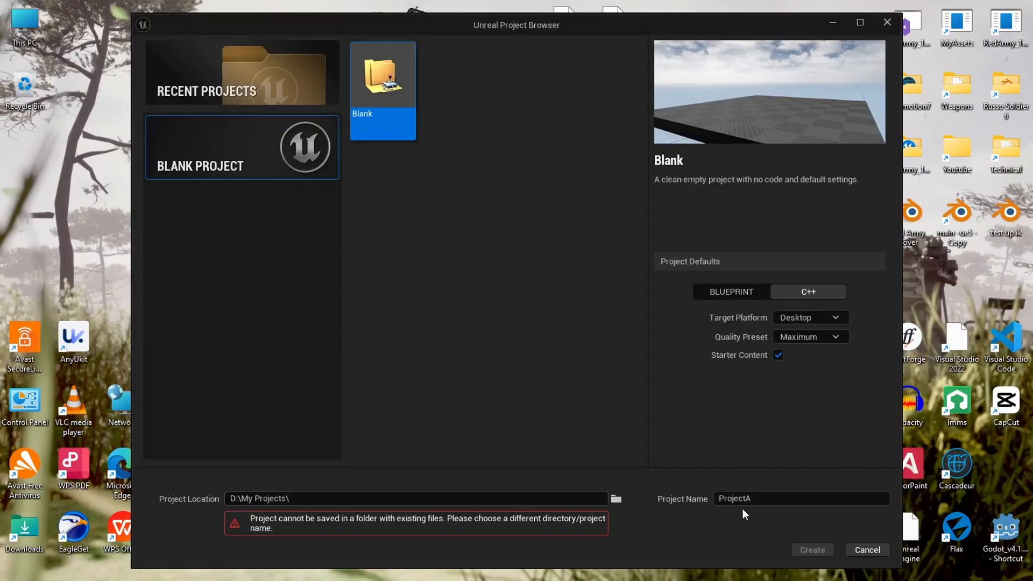
left_click(289, 498)
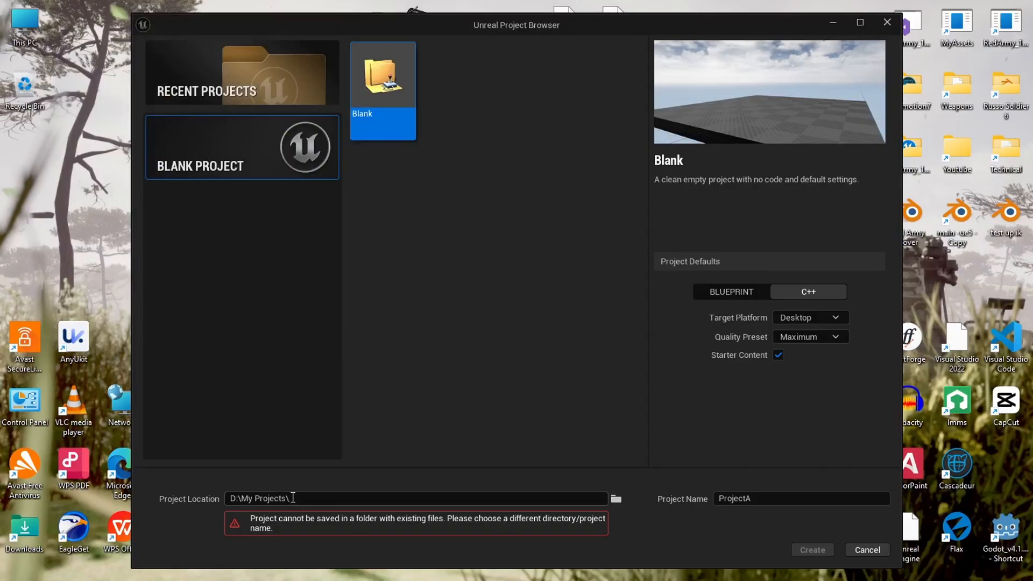
Rename the new project HelloWorld and create it
left_click(764, 496)
double_click(764, 495)
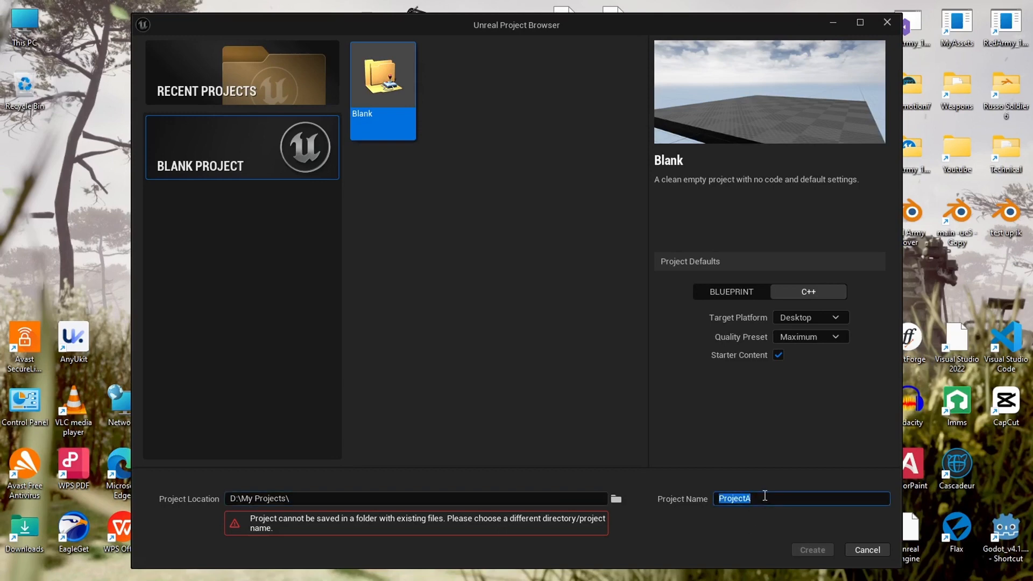
type("Hell")
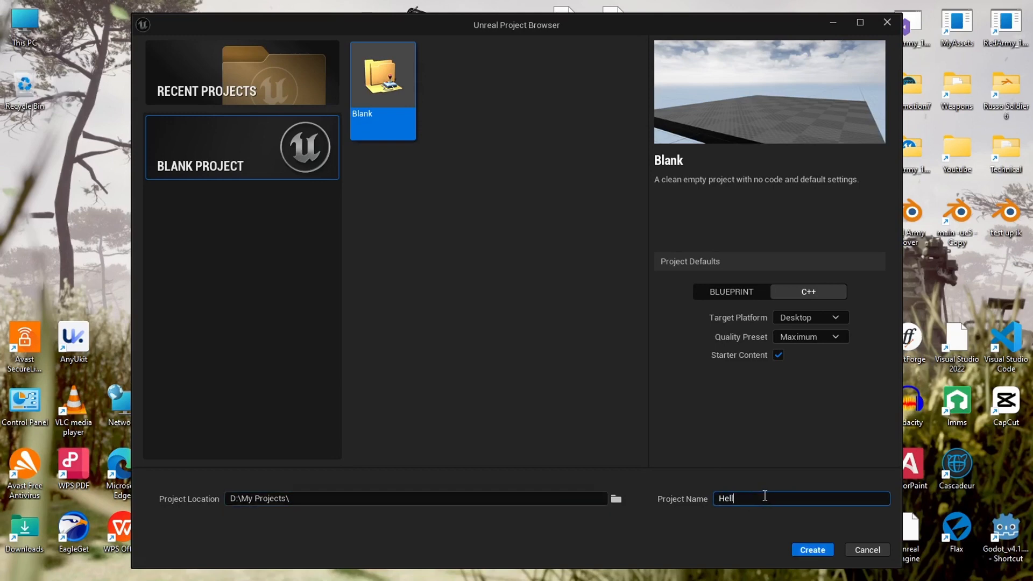
type("oWorld")
left_click(811, 397)
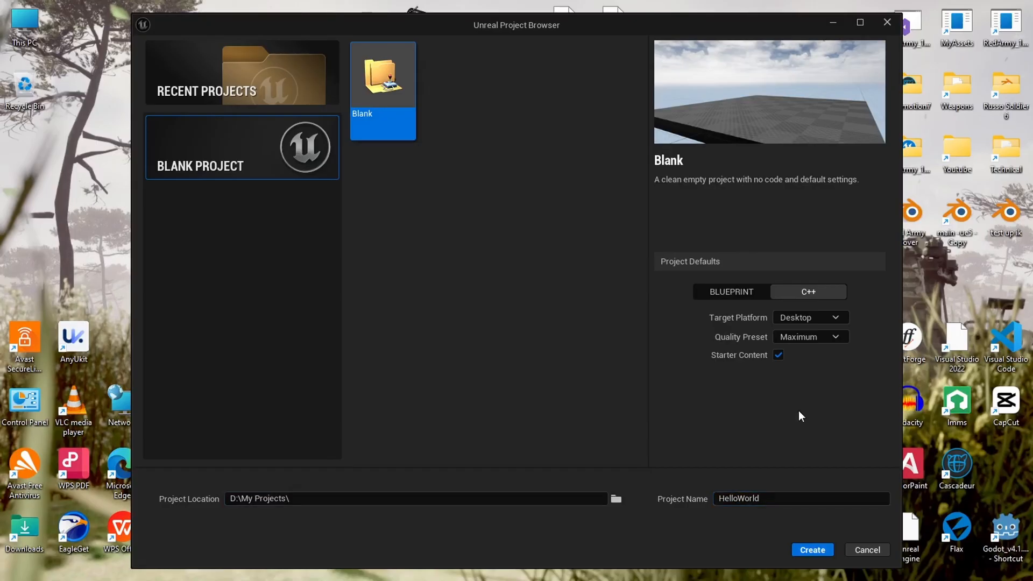
left_click(812, 550)
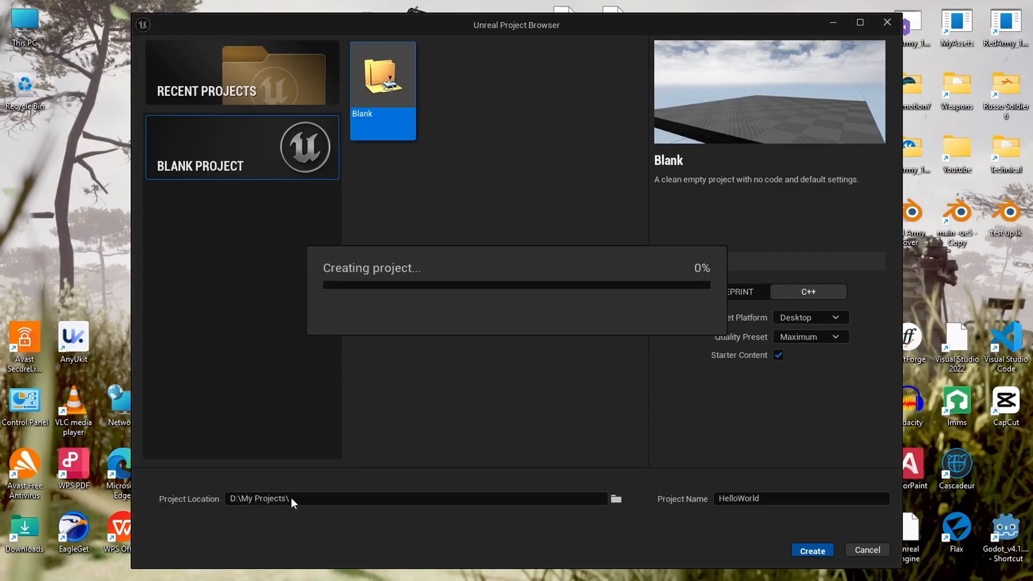
Inspect the generated files in D:\My Projects\HelloWorld using File Explorer, and minimize the window
double_click(24, 34)
double_click(382, 131)
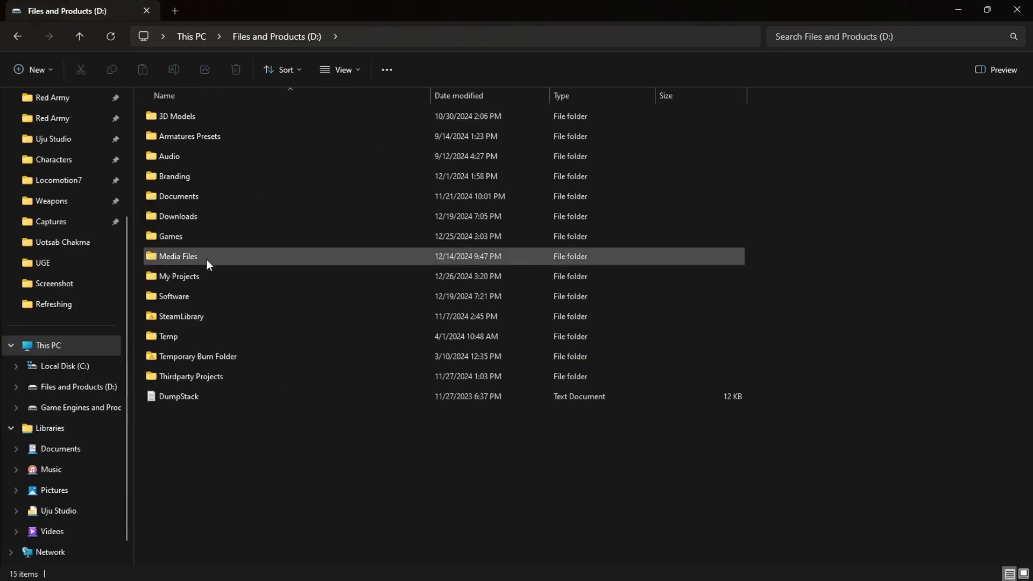
double_click(206, 259)
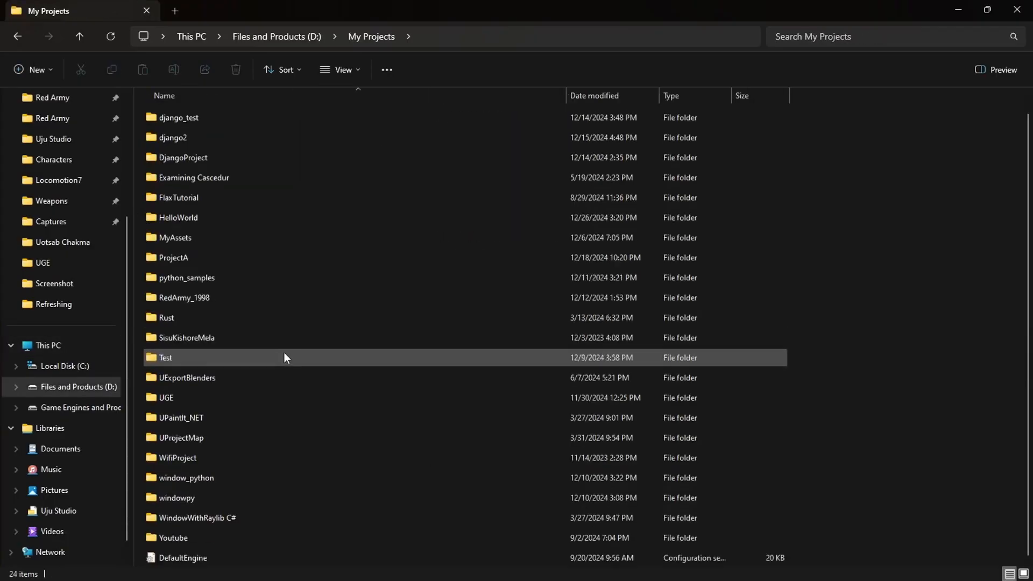
double_click(222, 219)
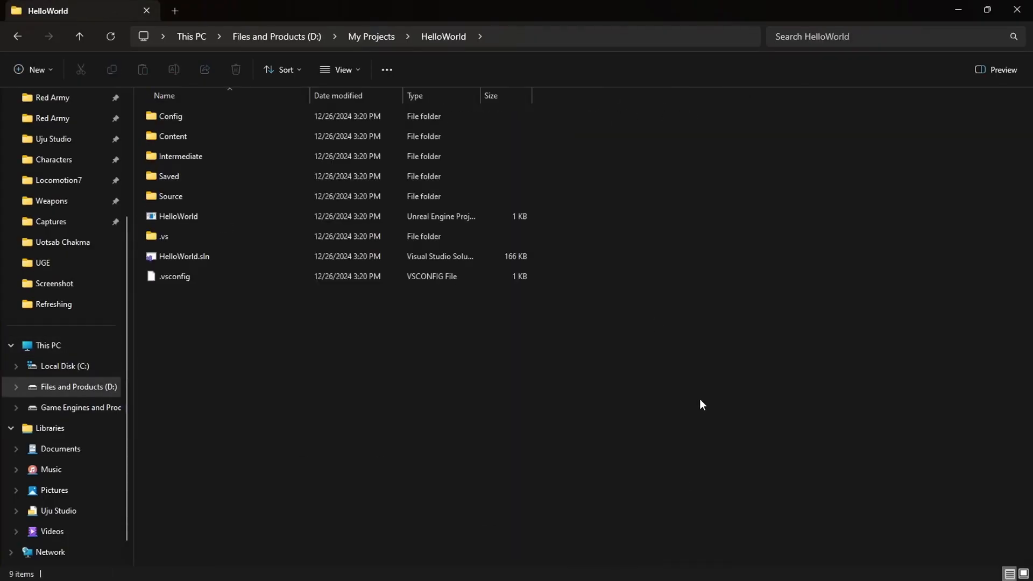
left_click(958, 9)
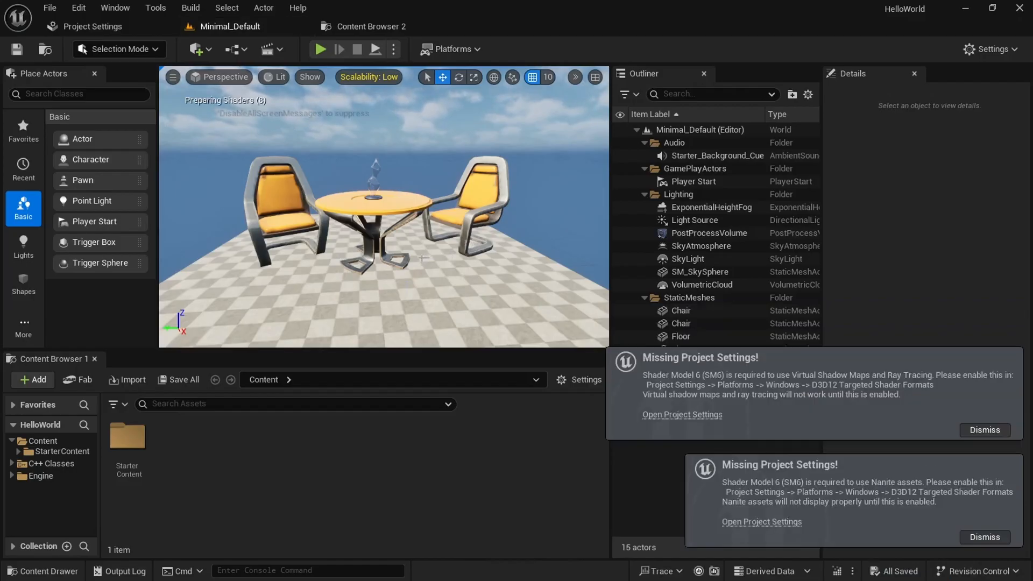
Open the plugin list and search it for "visual studio"
left_click(79, 9)
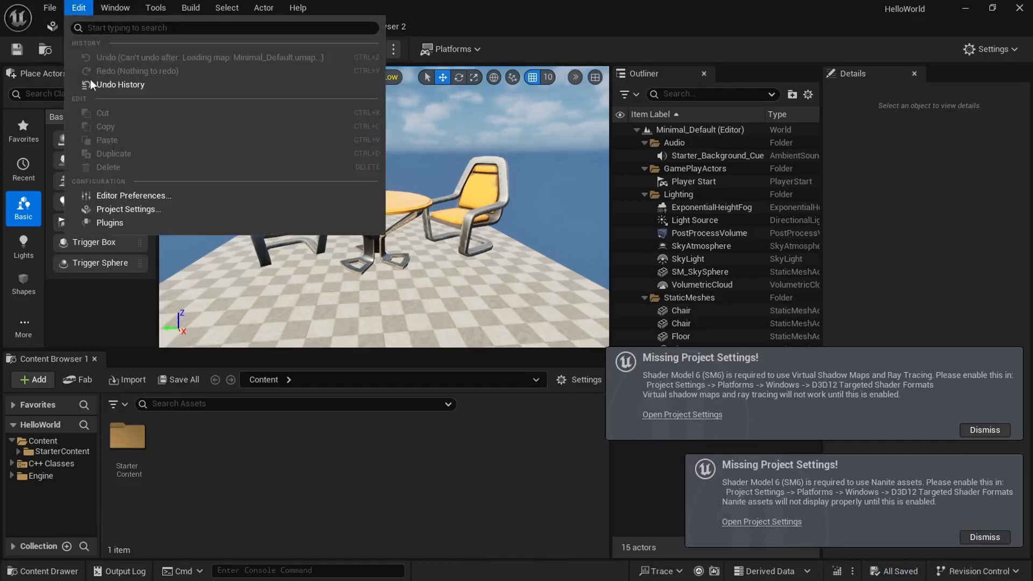
left_click(78, 9)
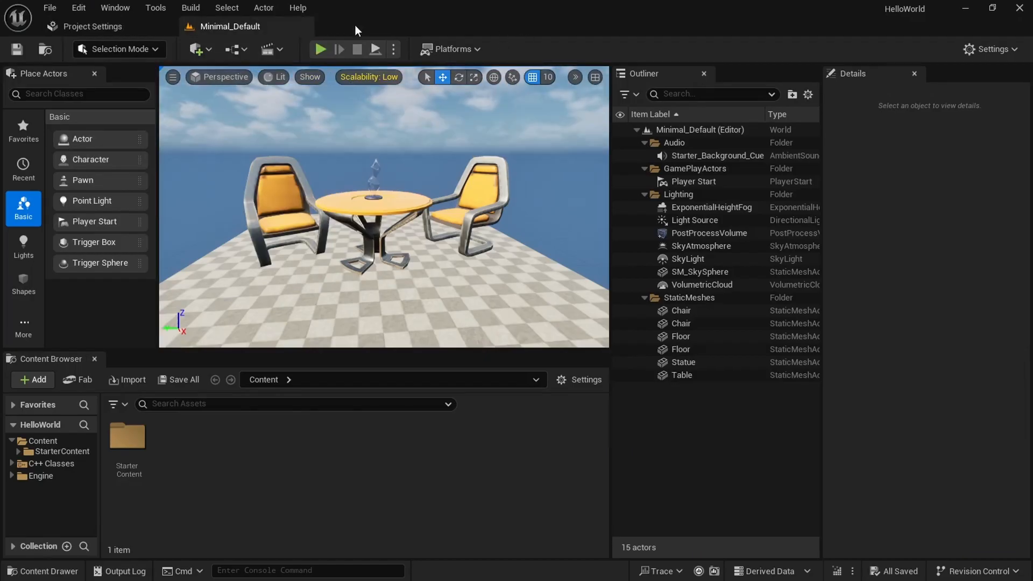
left_click(79, 8)
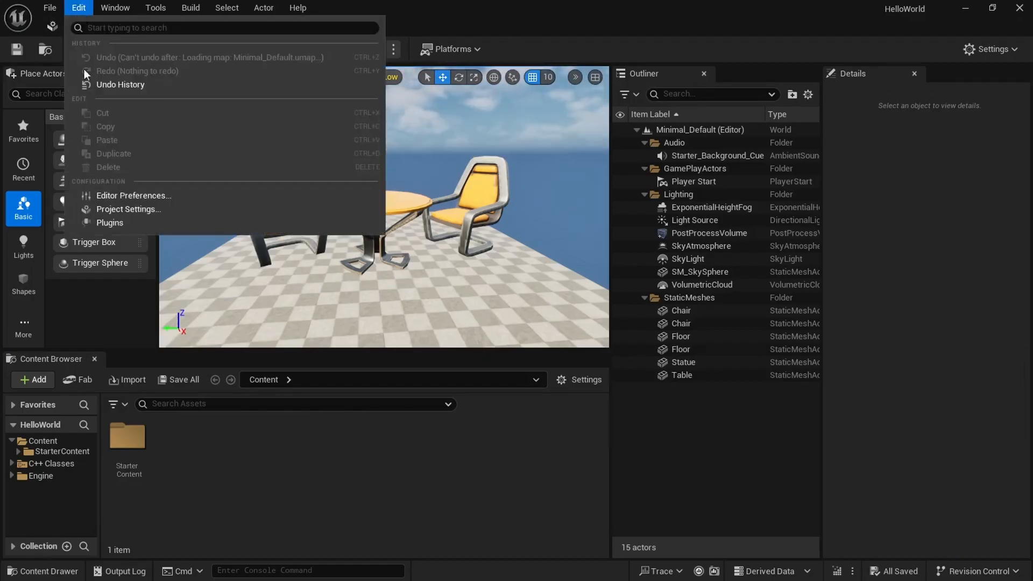
left_click(122, 219)
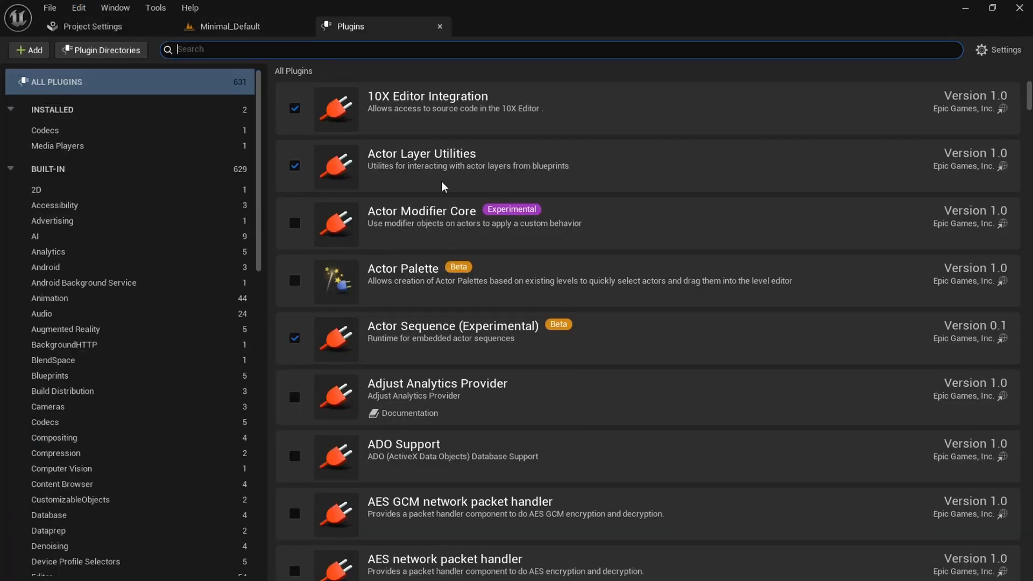
type("visual studio")
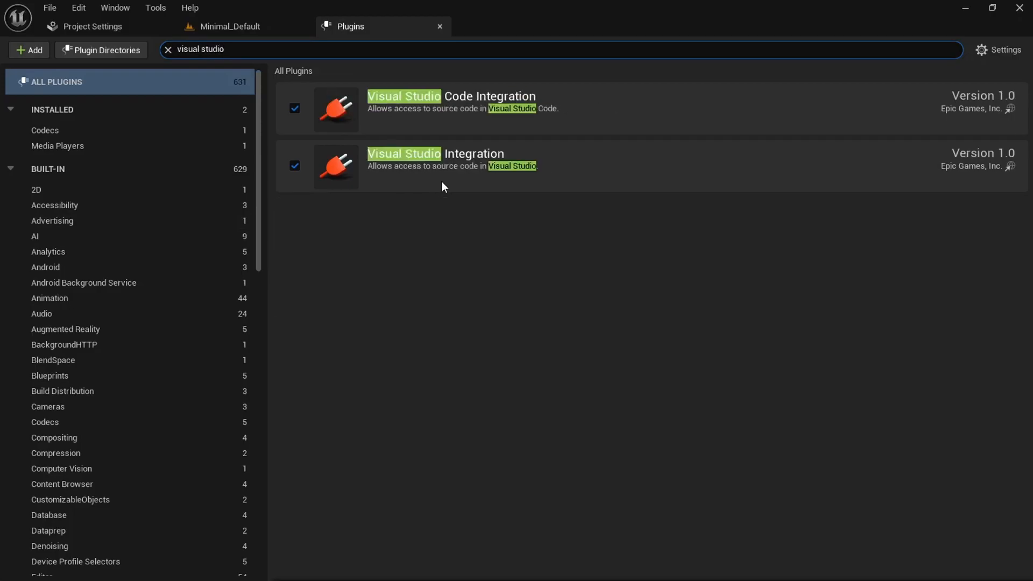
Disable and re-enable the Visual Studio Code Integration and Visual Studio Integration plugins, and close the plugin list
left_click(294, 108)
left_click(294, 166)
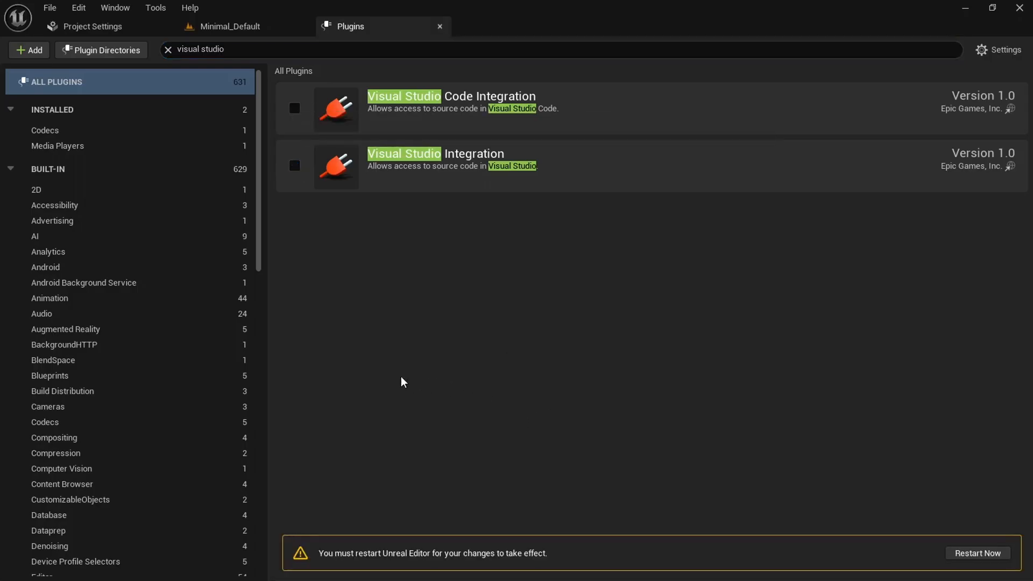
left_click(298, 167)
left_click(298, 109)
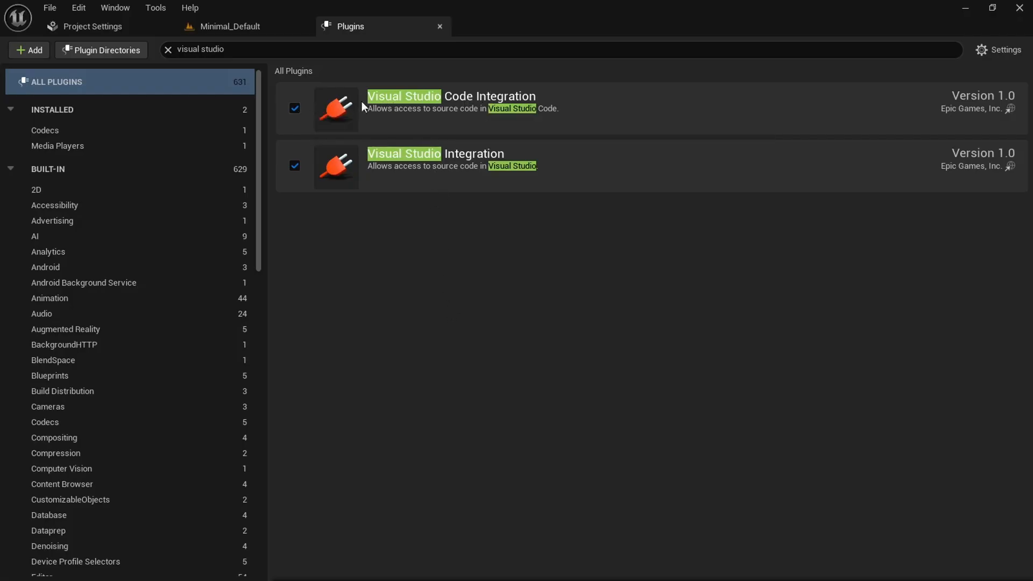
left_click(440, 27)
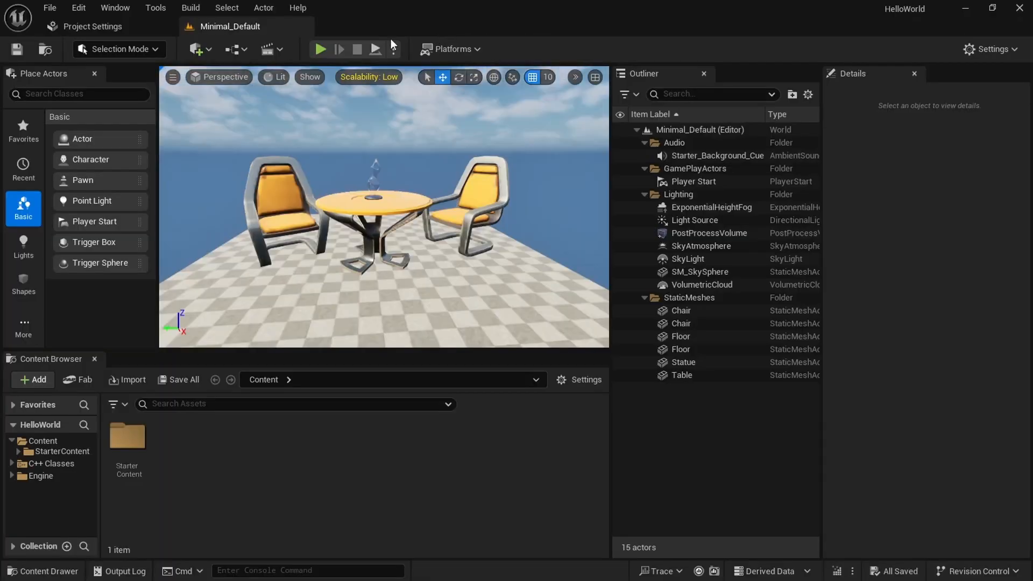
Set the Source Code Editor to Visual Studio in the Editor Preferences, and close the HelloWorld project
left_click(80, 7)
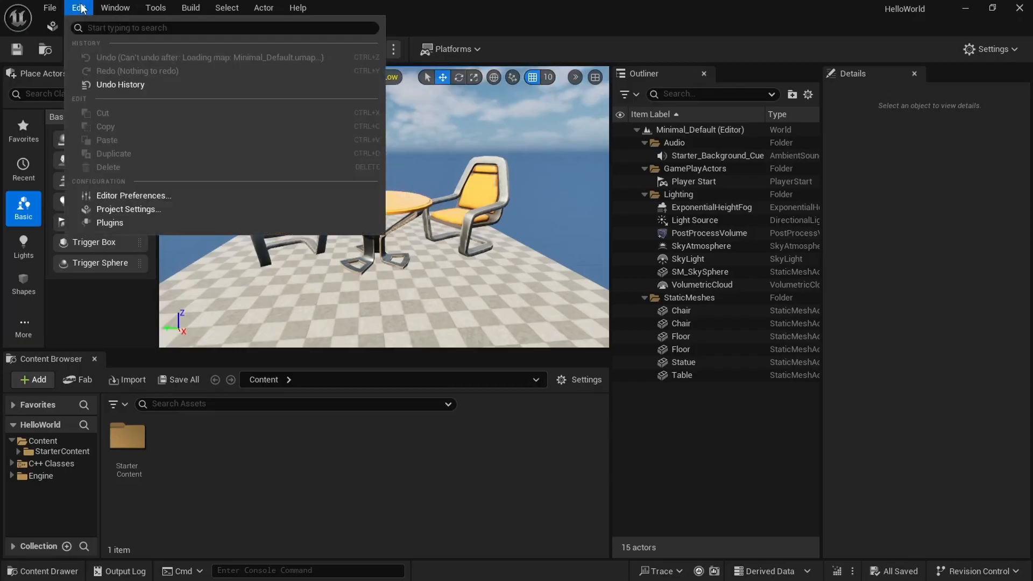
left_click(144, 195)
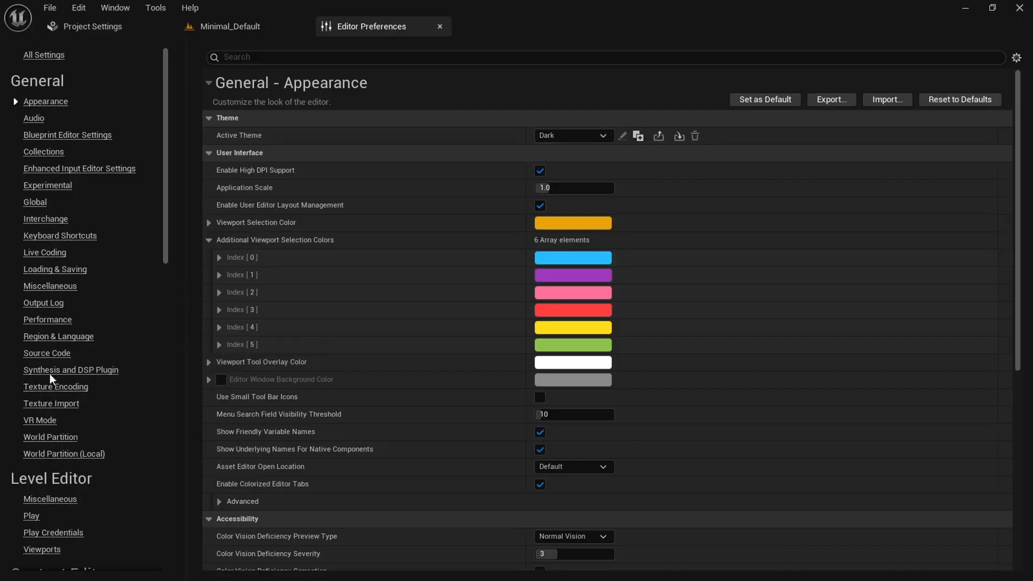
left_click(46, 353)
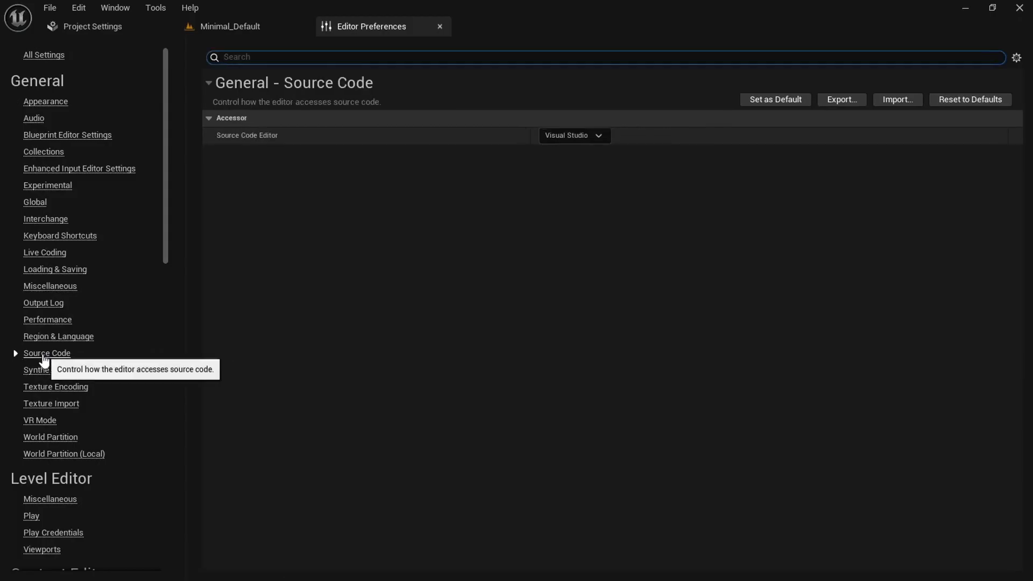
left_click(601, 134)
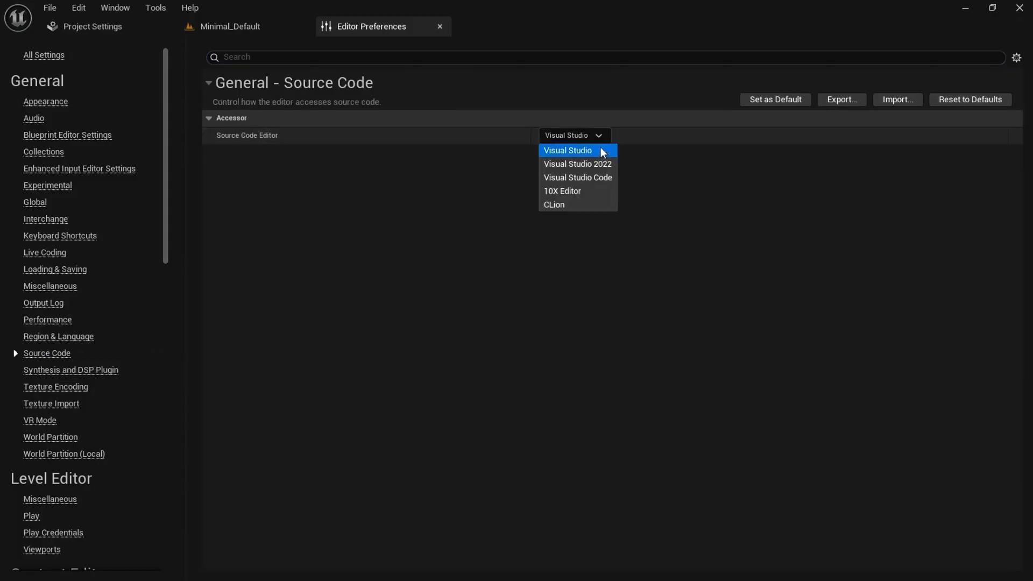
left_click(602, 163)
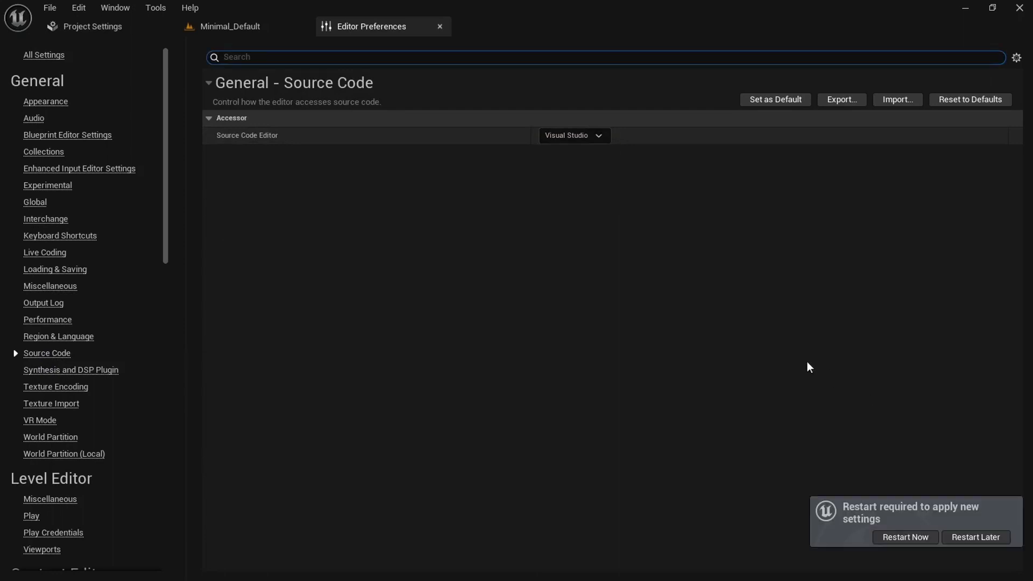
left_click(440, 26)
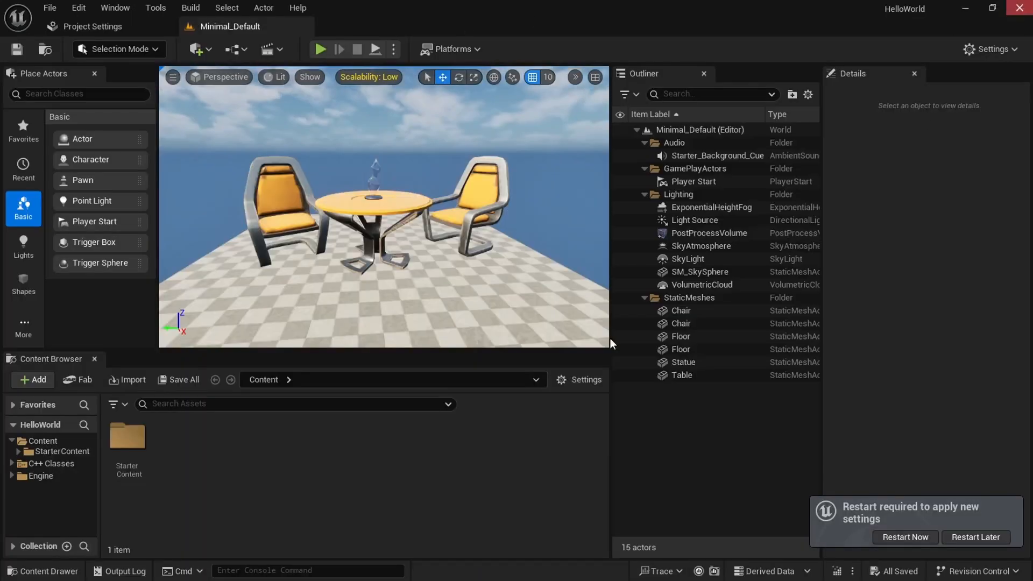
left_click(1025, 13)
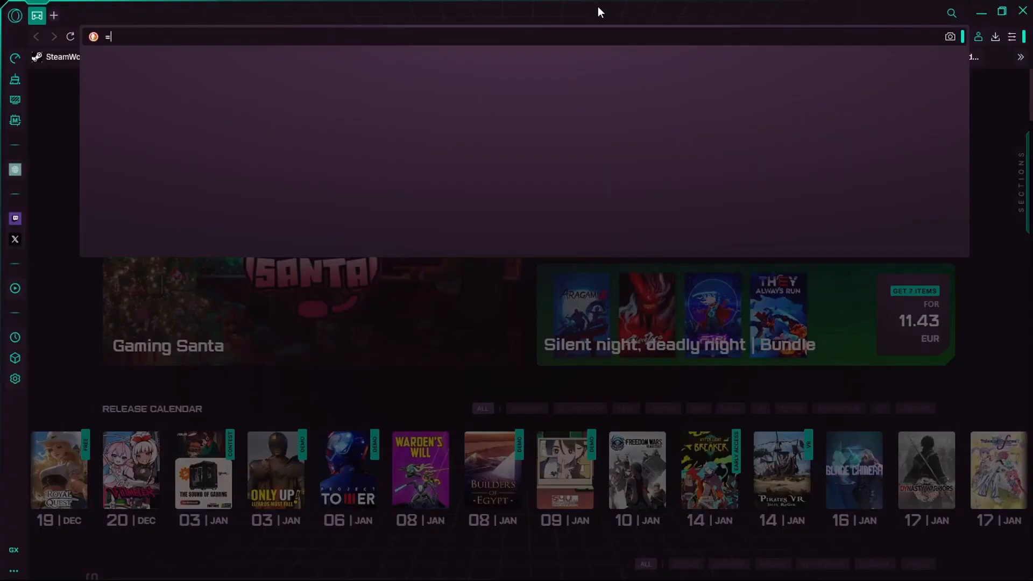
Switch to the Opera GX browser, search for "visual studio community download" and open the Visual Studio 2022 Community page
key("BackSpace")
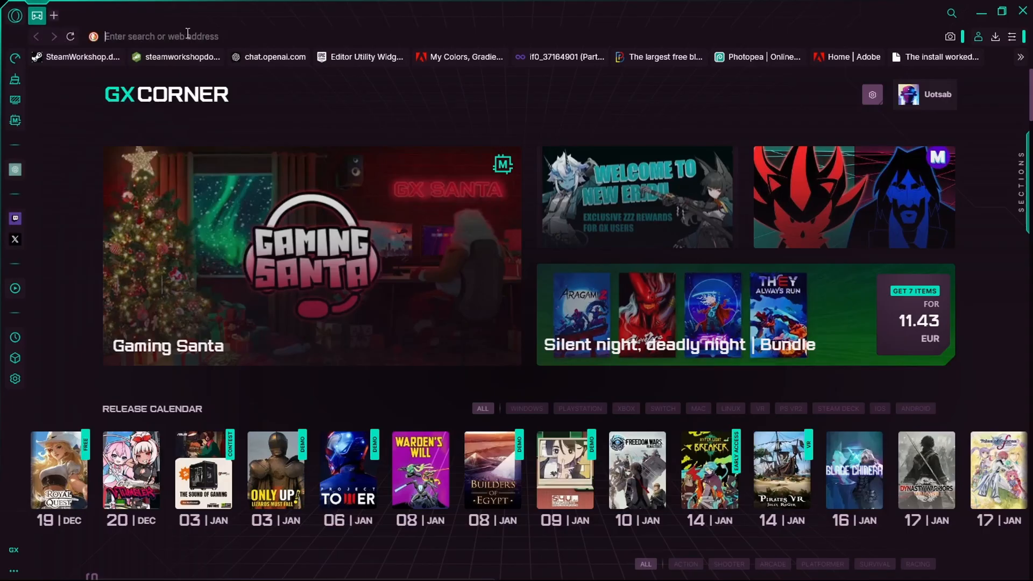
left_click(67, 127)
left_click(154, 31)
type("visual ")
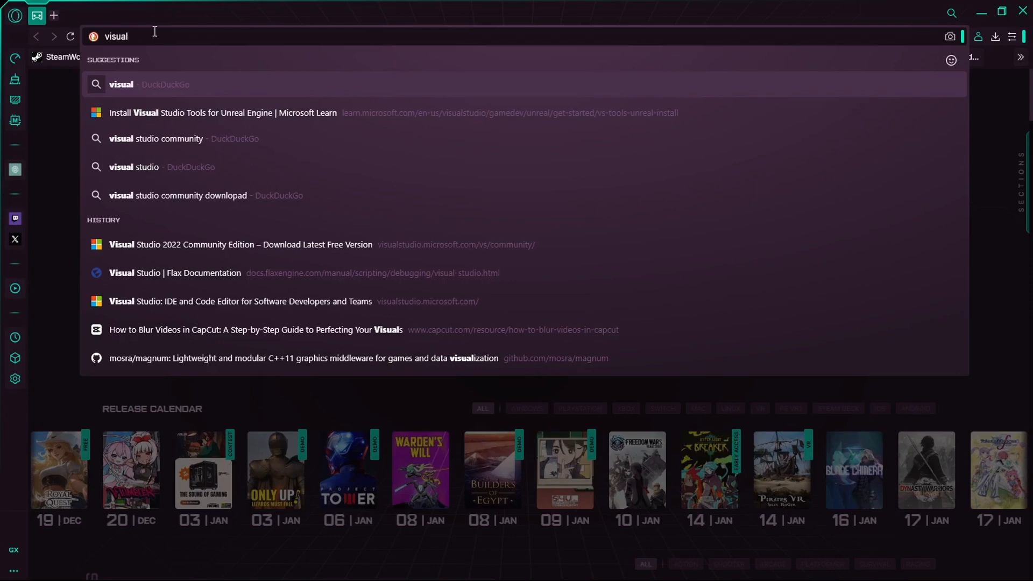
type("studio community download")
key("Return")
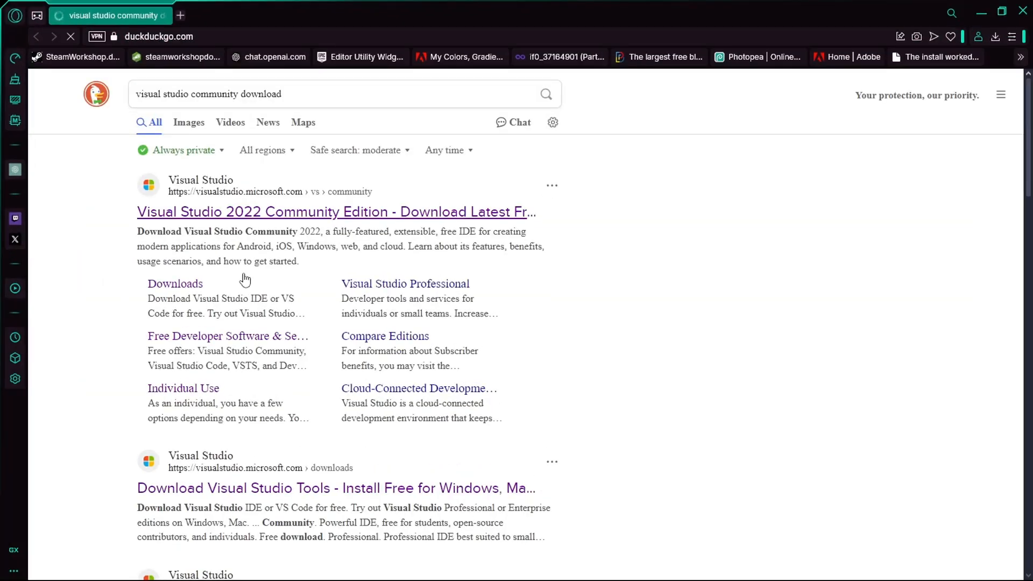
left_click(245, 278)
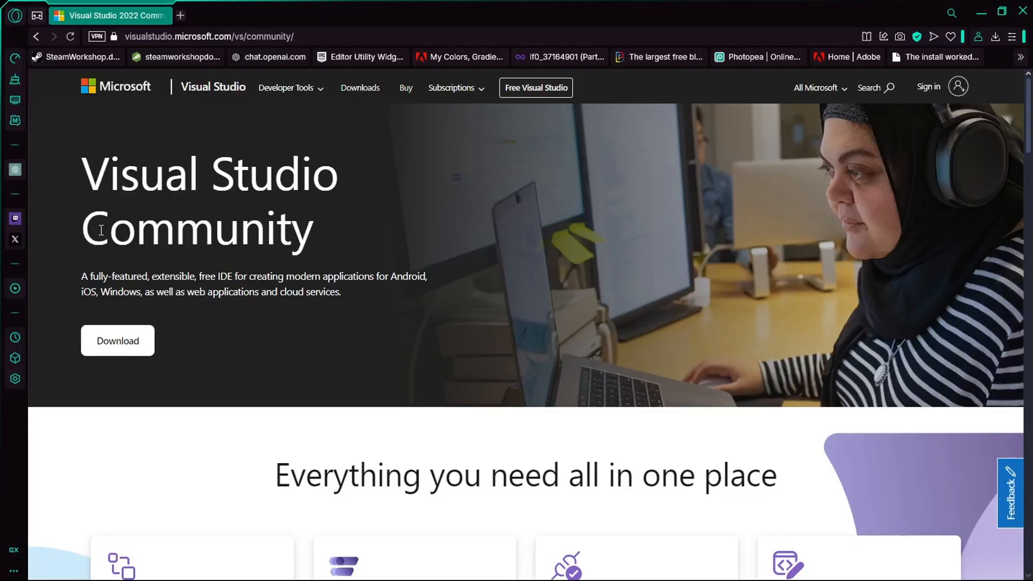
Download the Visual Studio Community installer from its product page
left_click_drag(194, 234, 314, 236)
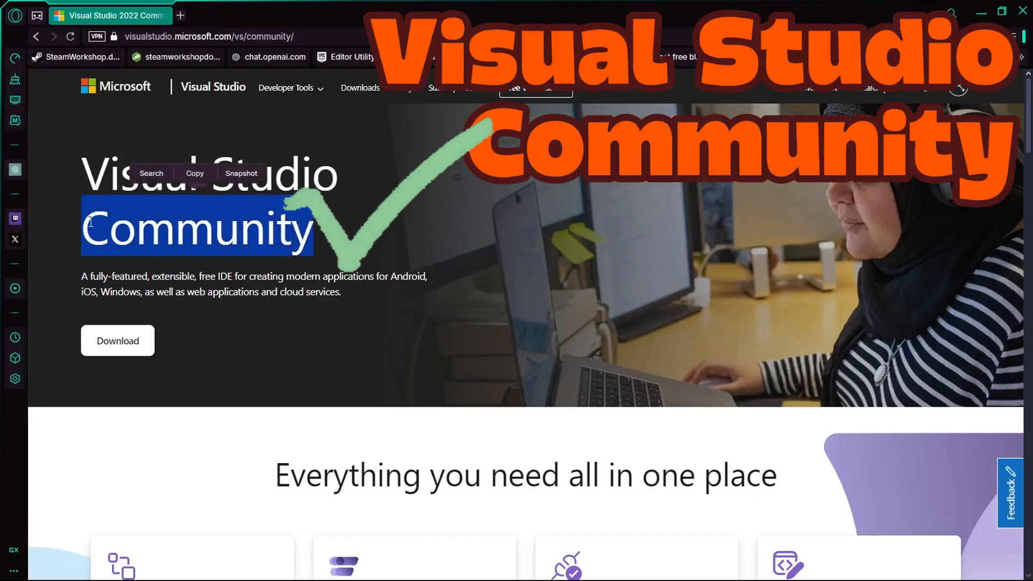
left_click(379, 246)
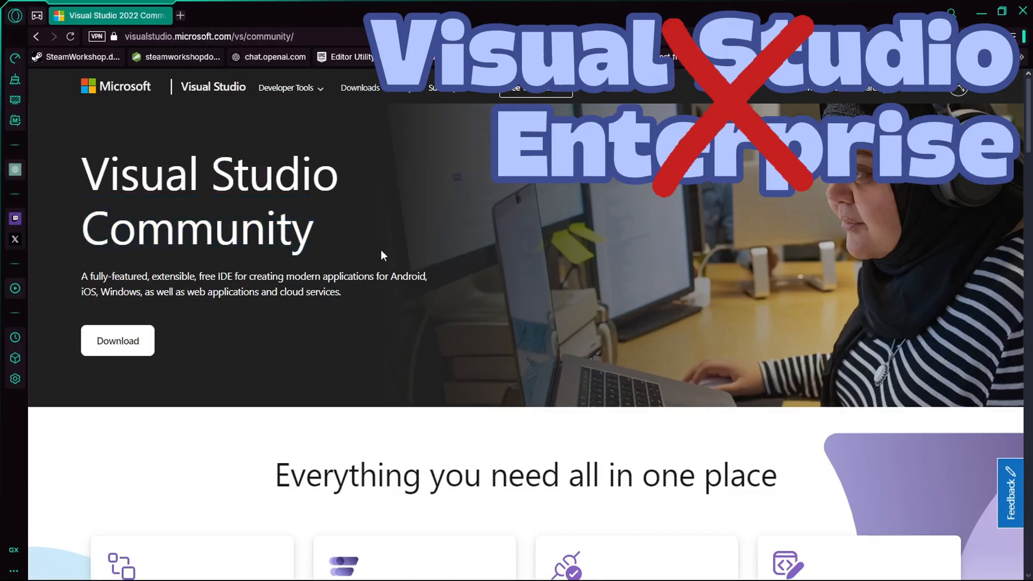
left_click(130, 355)
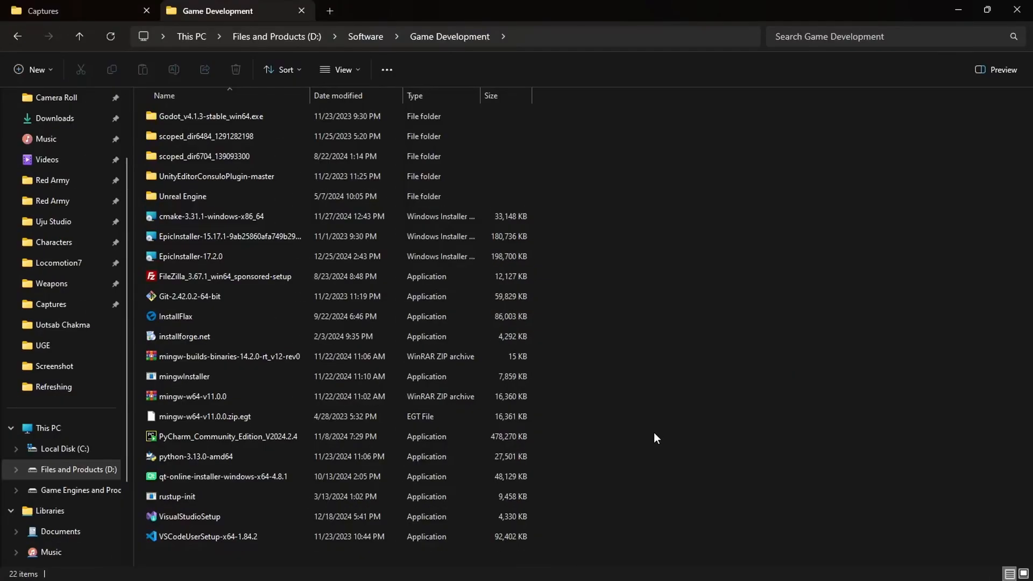
Run VisualStudioSetup from D:\Software\Game Development and continue into Visual Studio Installer
left_click(204, 515)
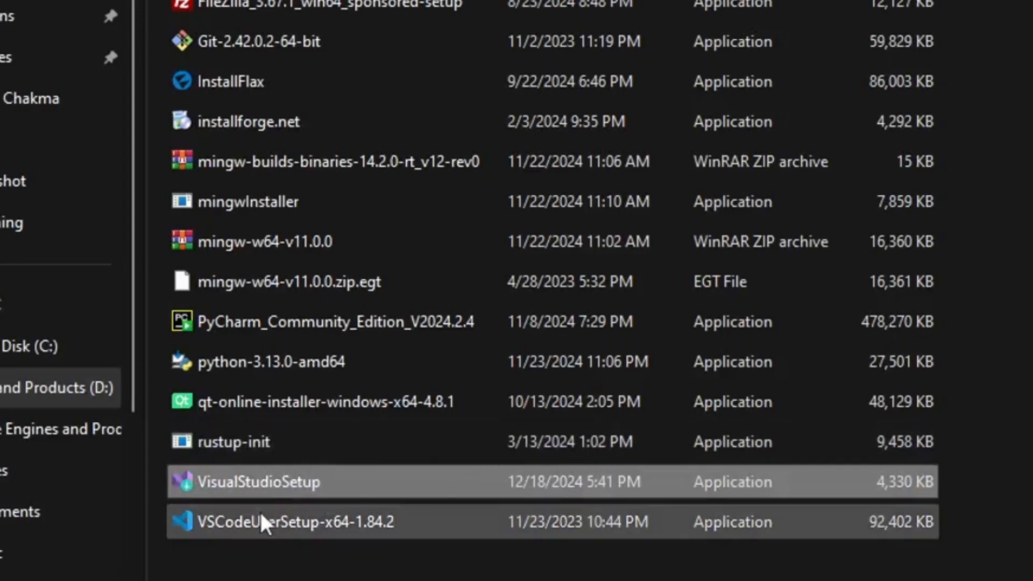
double_click(273, 483)
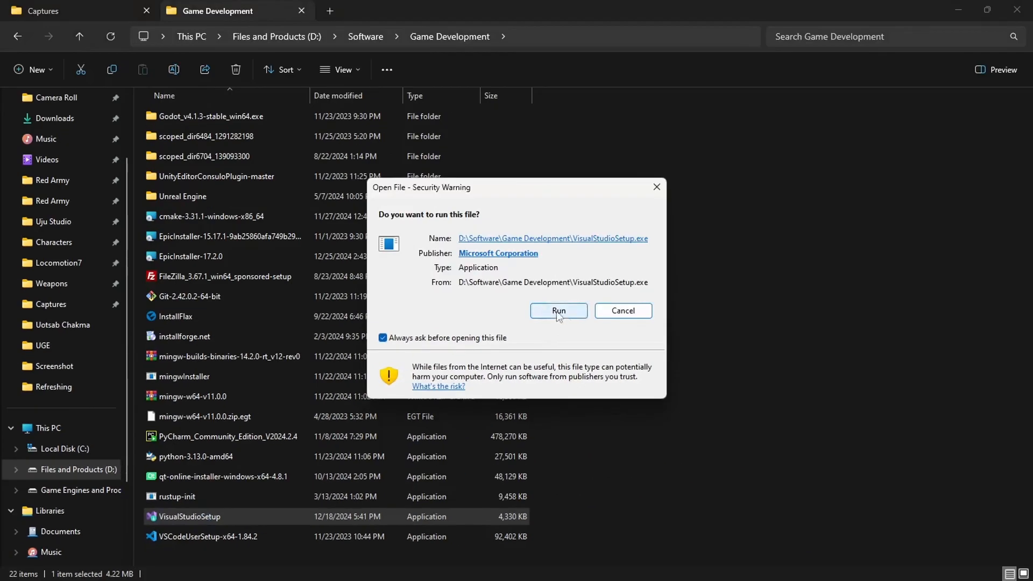
left_click(564, 312)
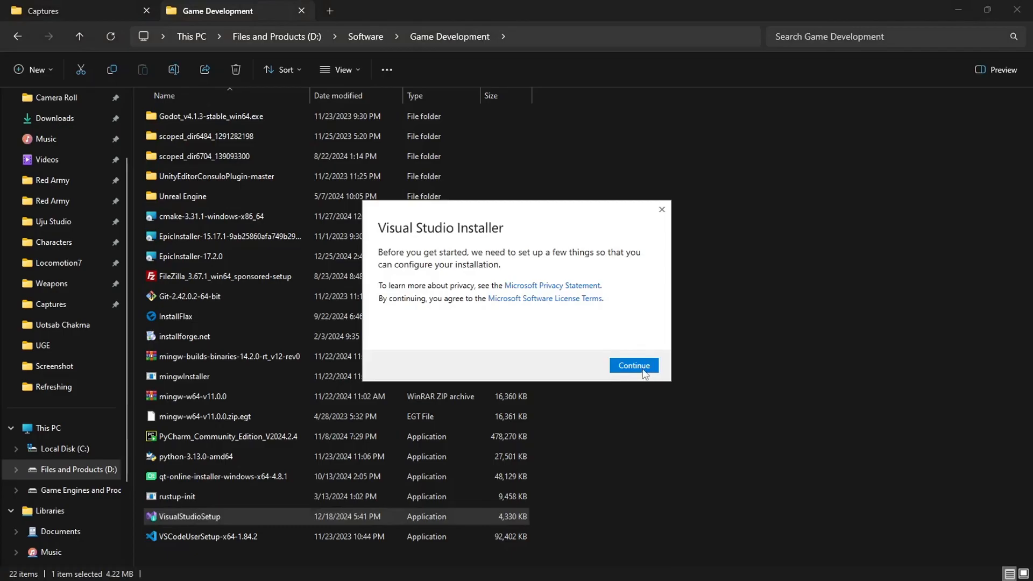
left_click(644, 371)
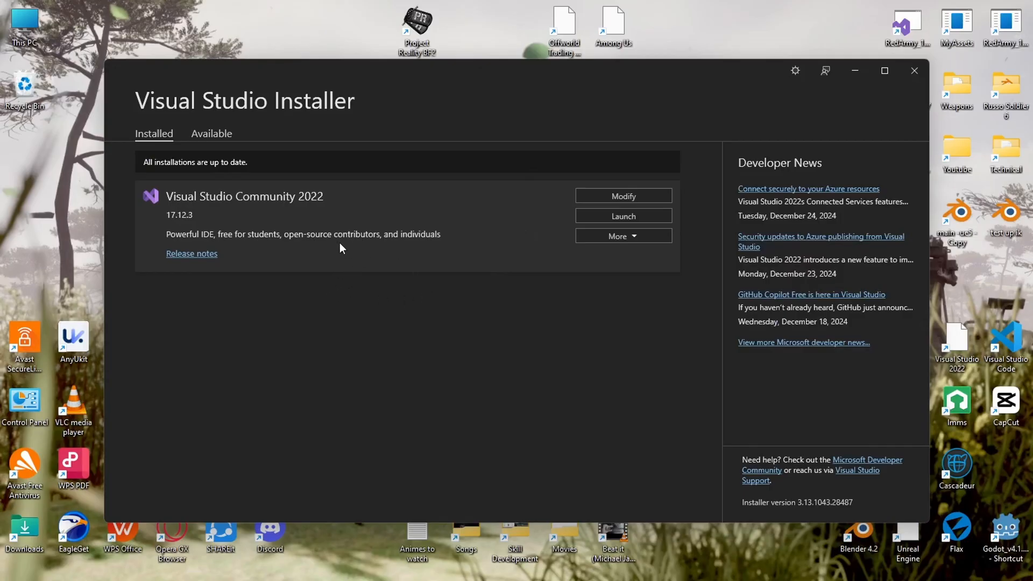
View the available editions and open the workload selection for Visual Studio Community 2022
left_click(212, 139)
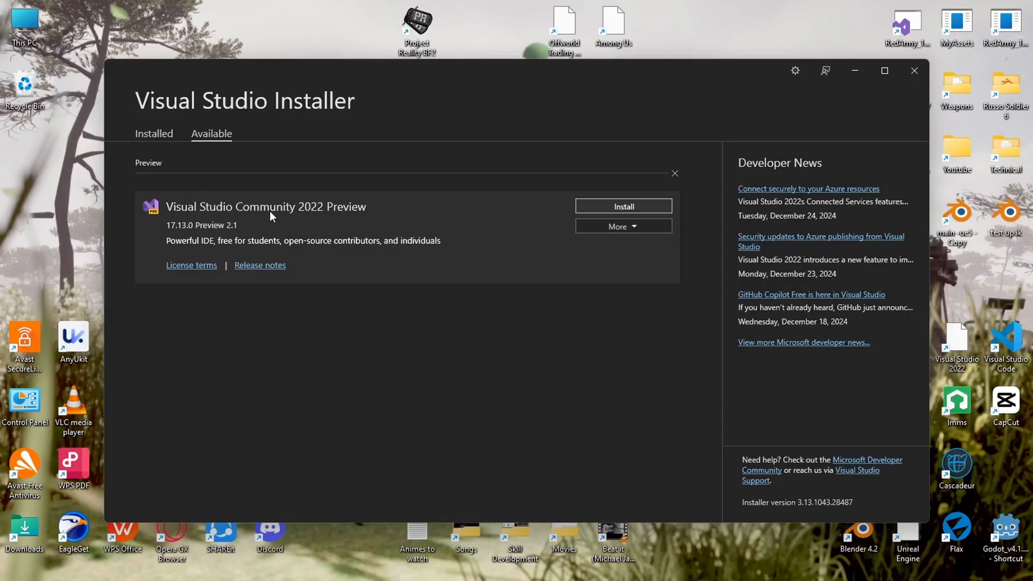
left_click(624, 206)
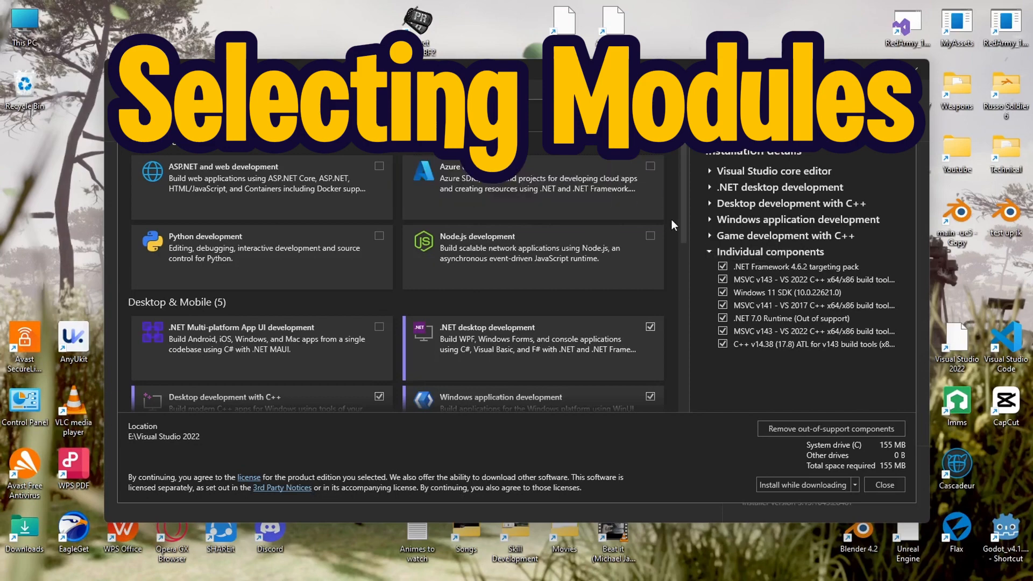
Examine the selected workloads under Desktop & Mobile, Gaming and Other Toolsets for Visual Studio Community 2022
scroll(672, 224, "down", 3)
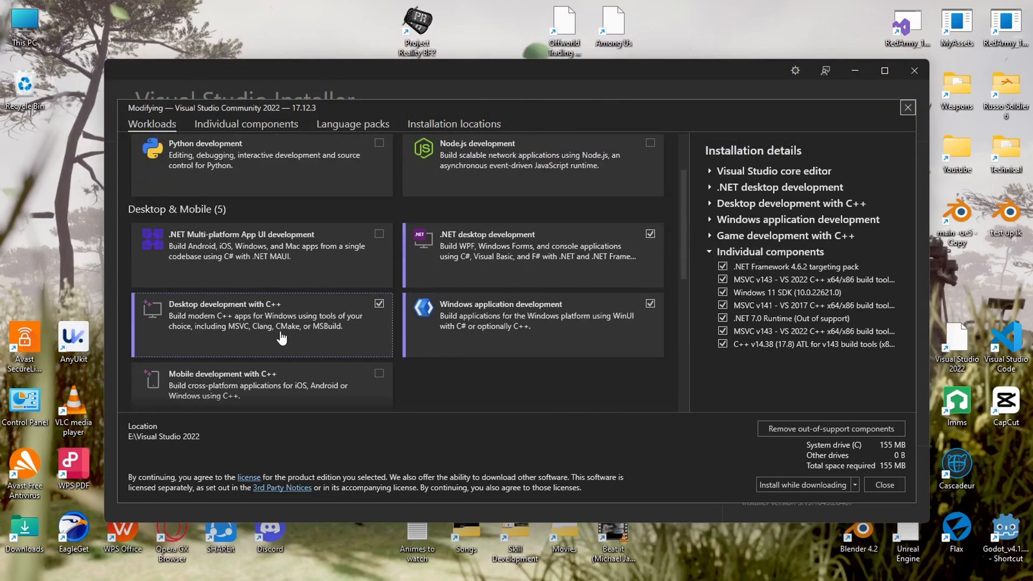
scroll(492, 393, "down", 1)
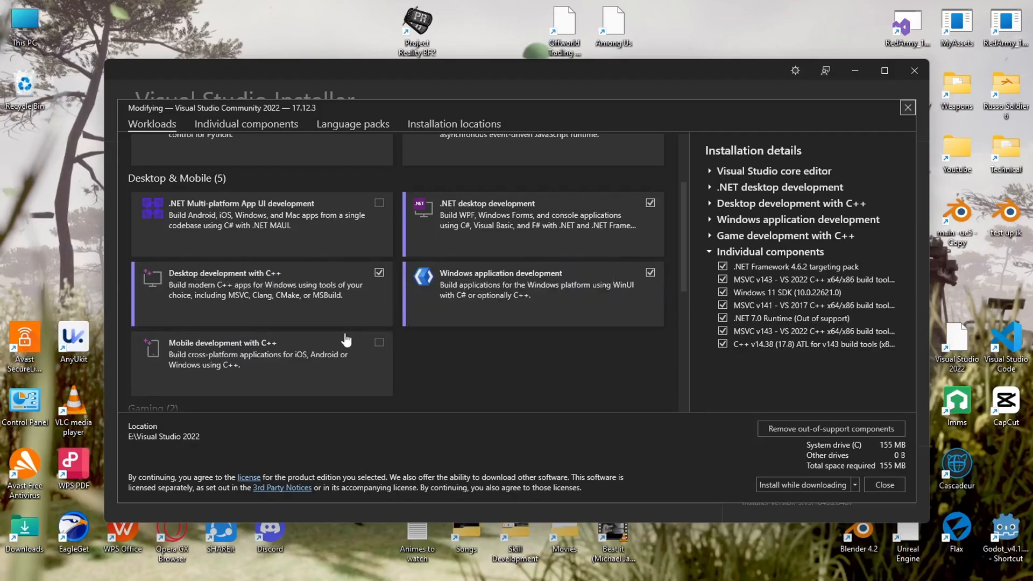
scroll(512, 357, "down", 3)
scroll(482, 244, "down", 1)
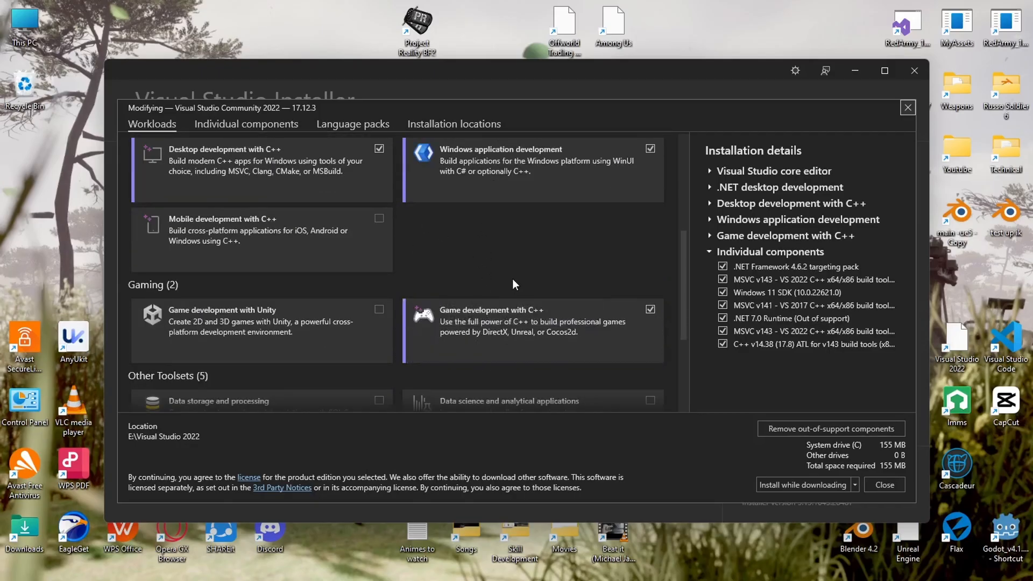
scroll(535, 263, "up", 3)
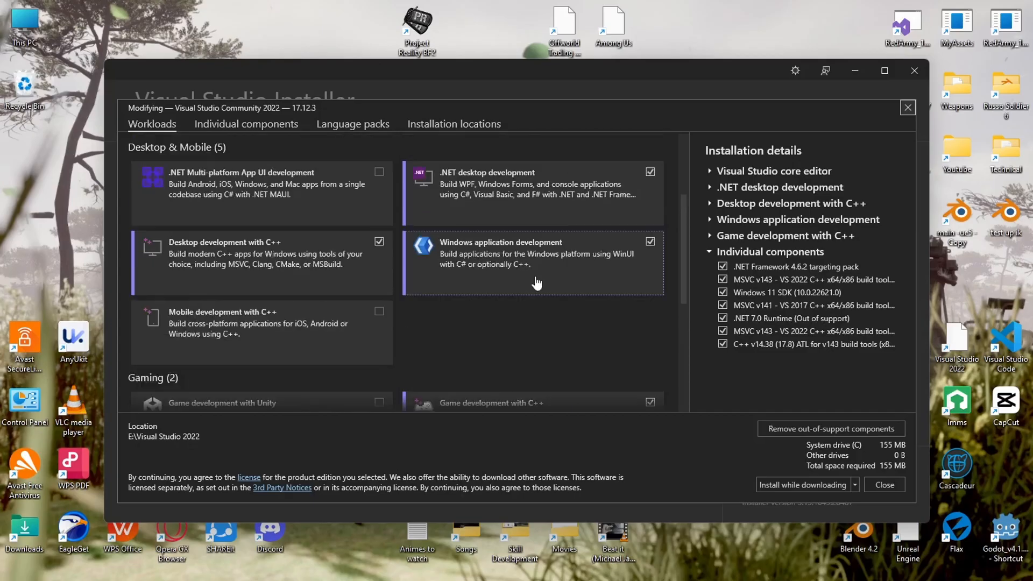
scroll(509, 335, "down", 10)
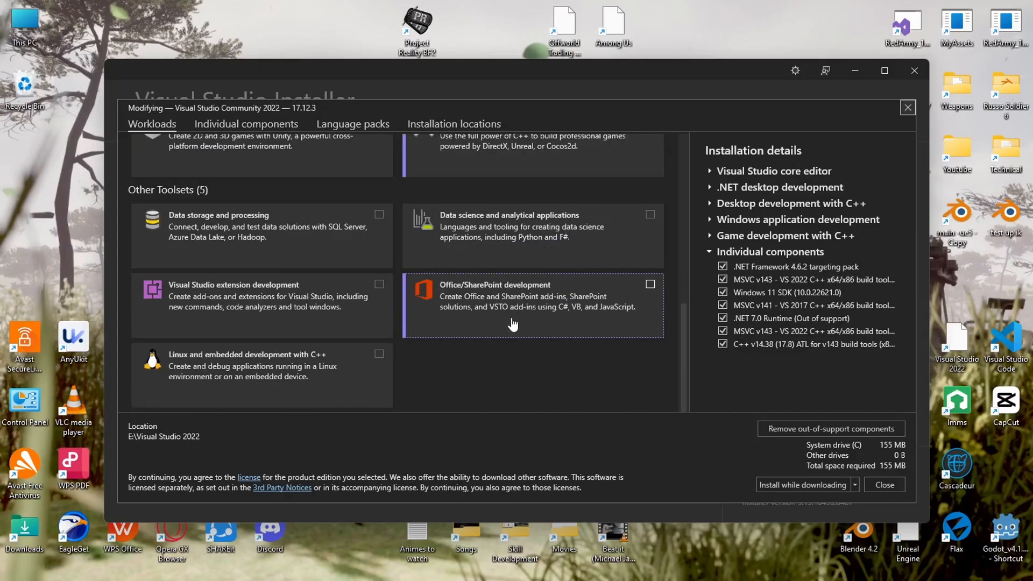
scroll(514, 328, "up", 12)
scroll(480, 379, "up", 3)
scroll(479, 377, "down", 3)
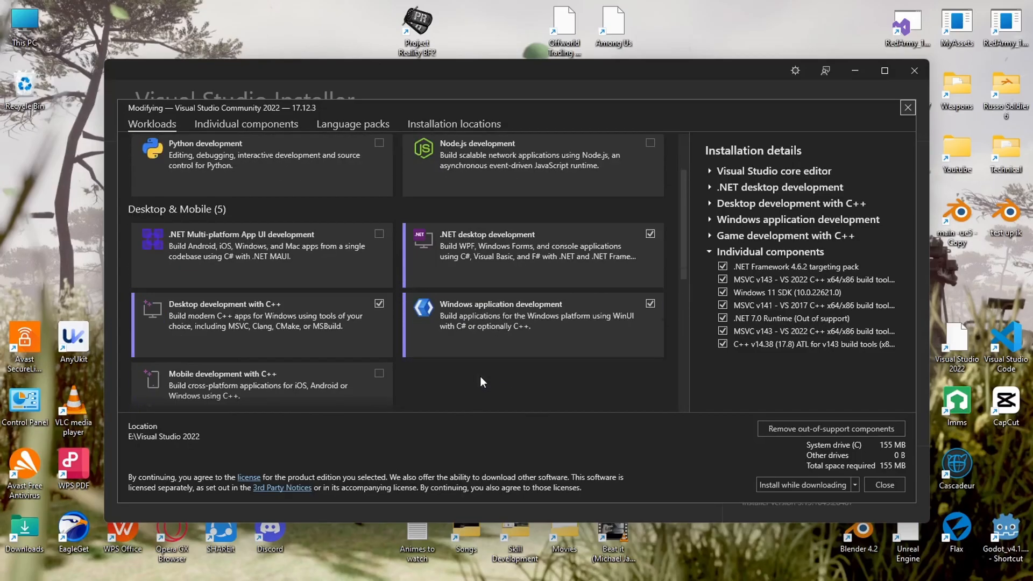
scroll(409, 382, "down", 1)
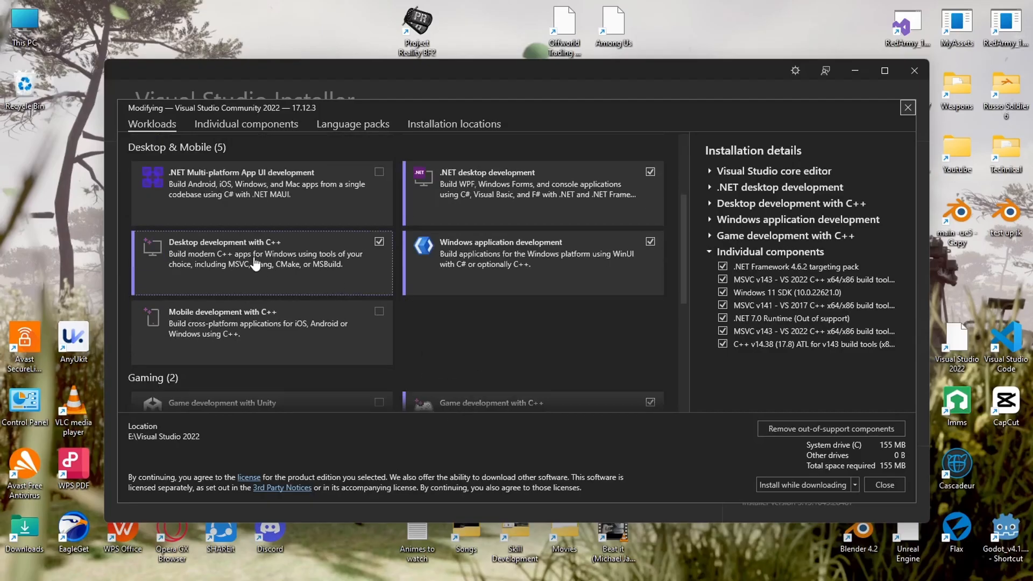
Review the remaining workloads and search the individual components for ue5 and unreal
scroll(569, 349, "down", 2)
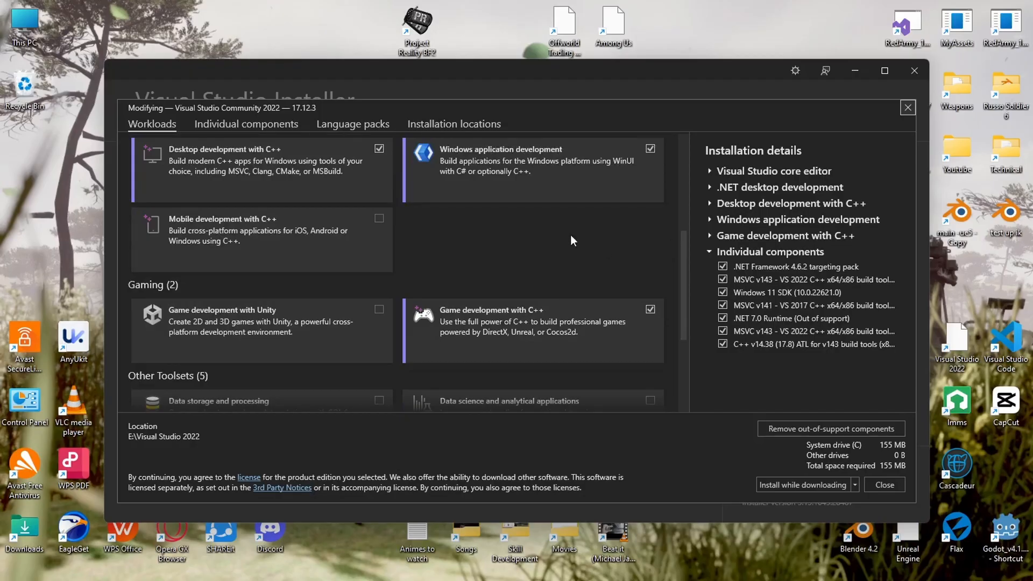
key("Tab")
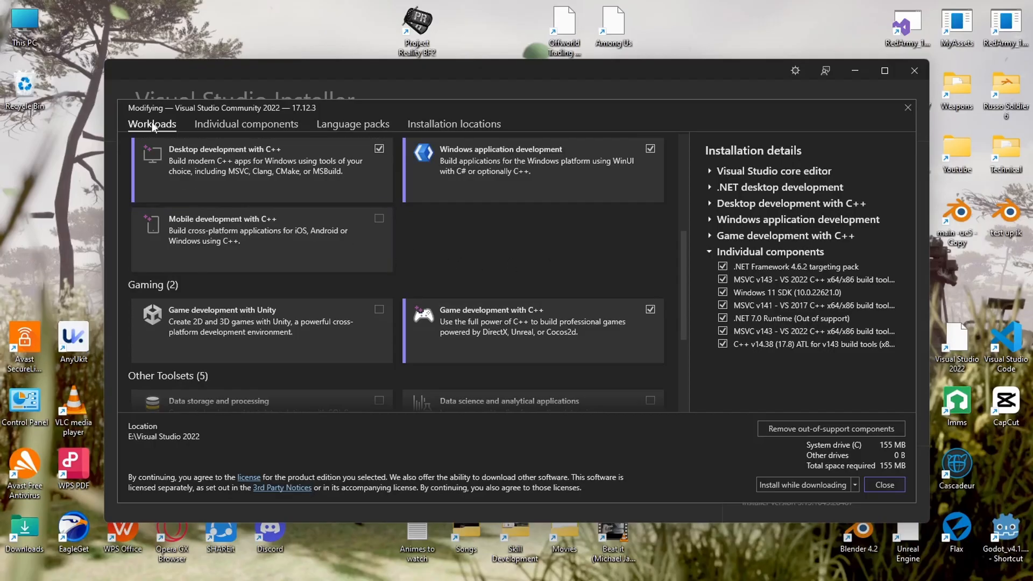
left_click(279, 127)
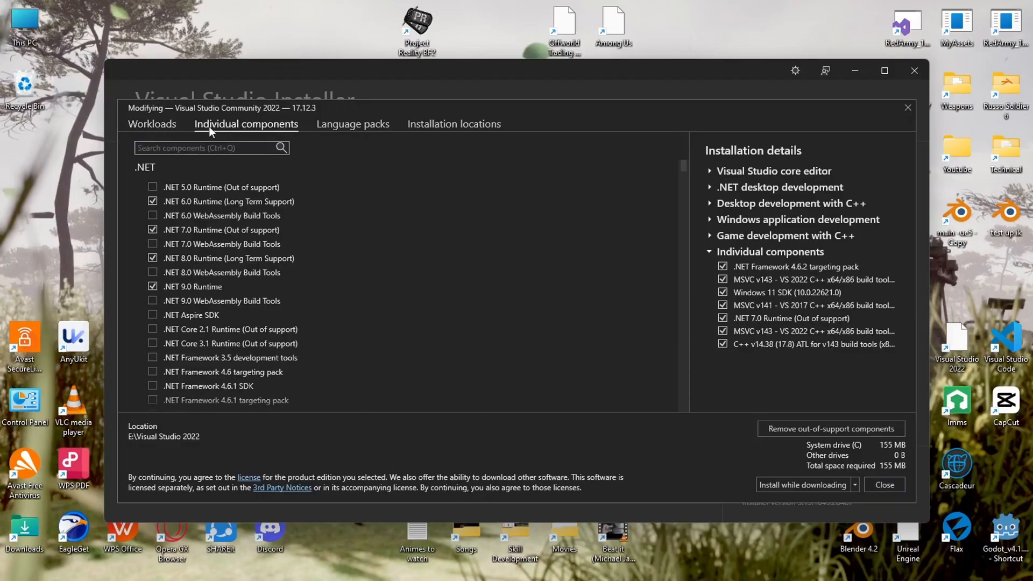
type("ue5")
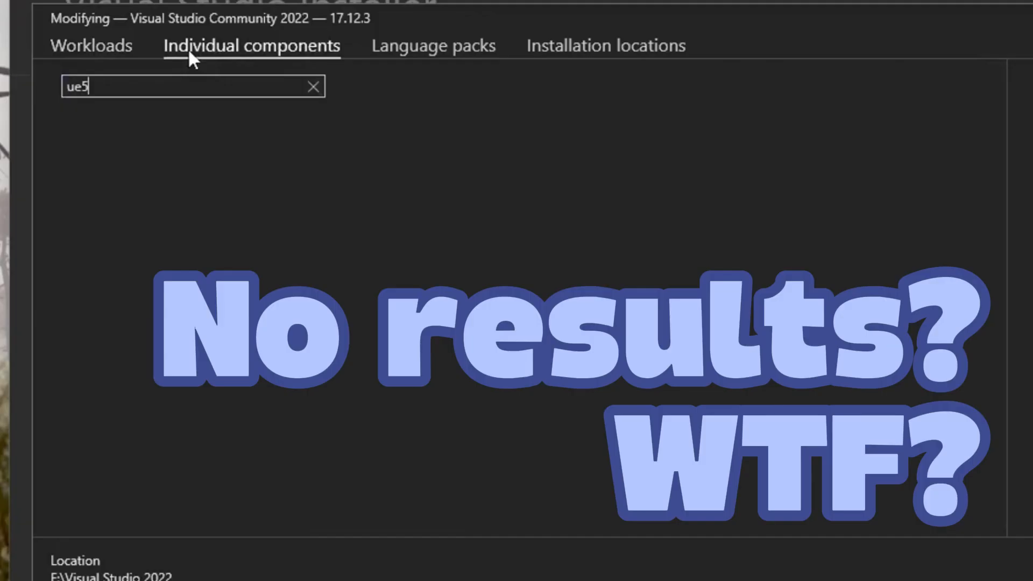
key("BackSpace")
key("BackSpace")
key("BackSpace")
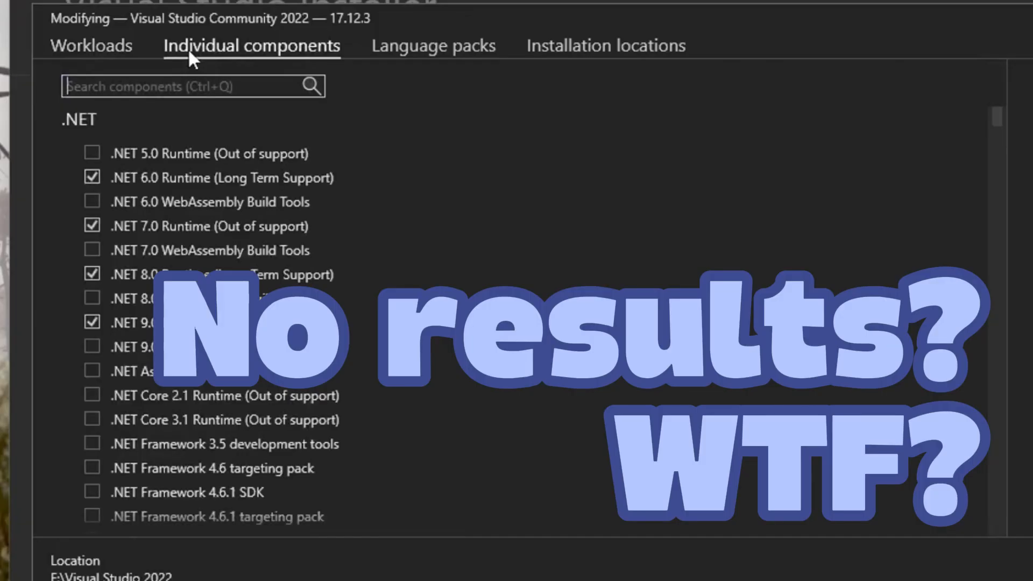
type("unreal")
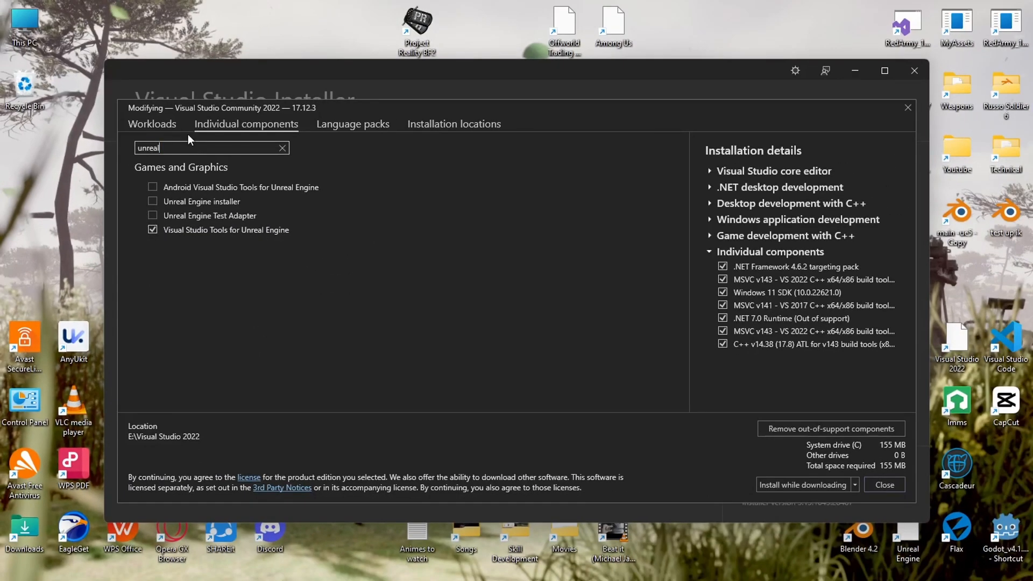
Search the individual components for windows sdk and add Windows 10 SDK (10.0.19041.0) to the installation
key("ctrl+a")
type("wid")
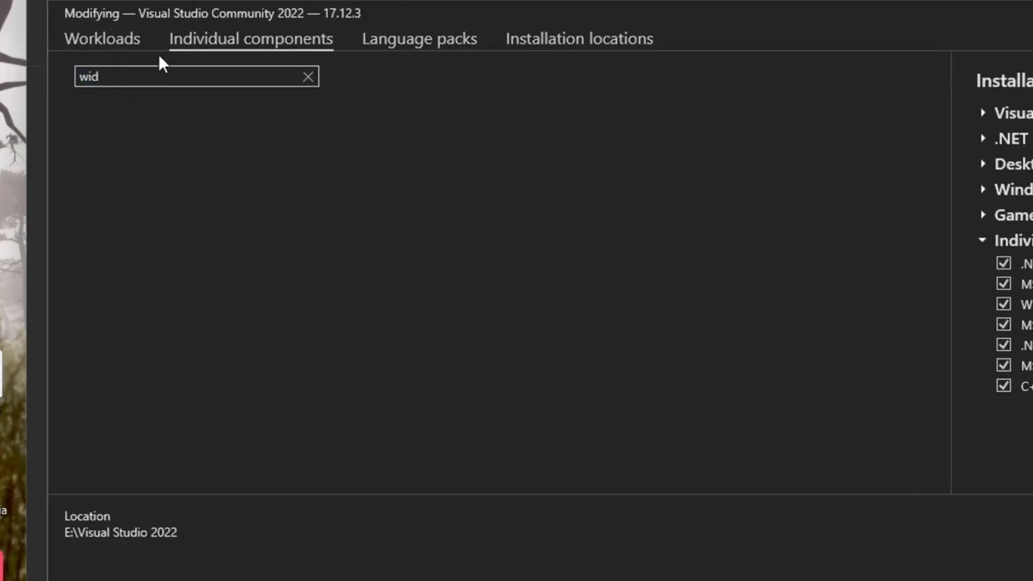
key("BackSpace")
type("ndows s")
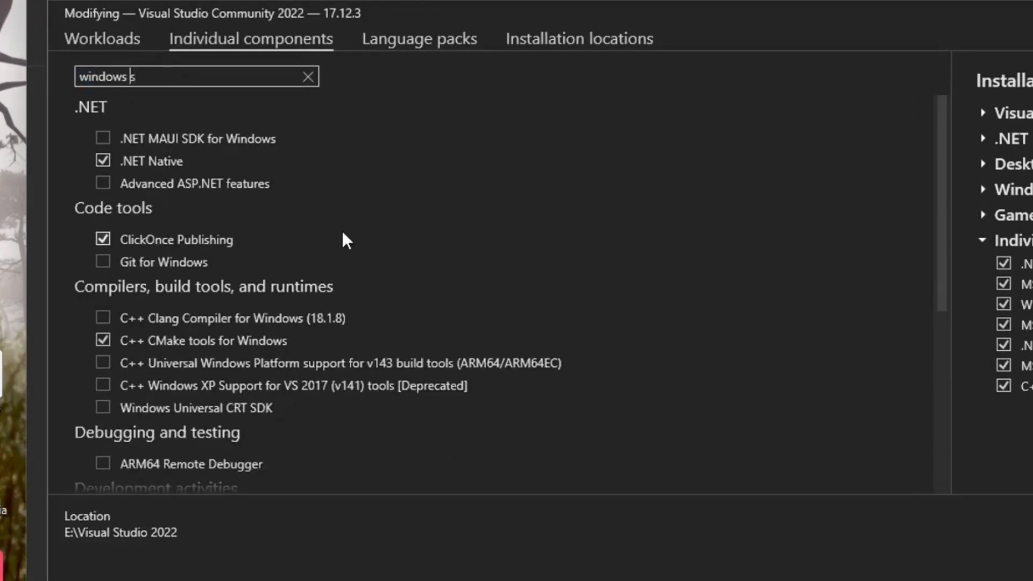
type("dk")
scroll(343, 235, "down", 1)
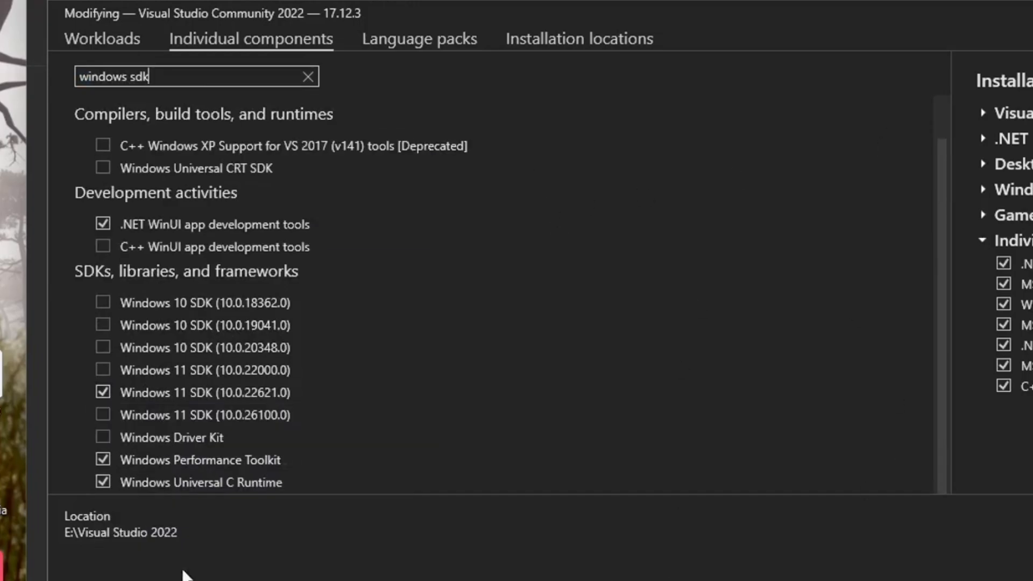
left_click(103, 325)
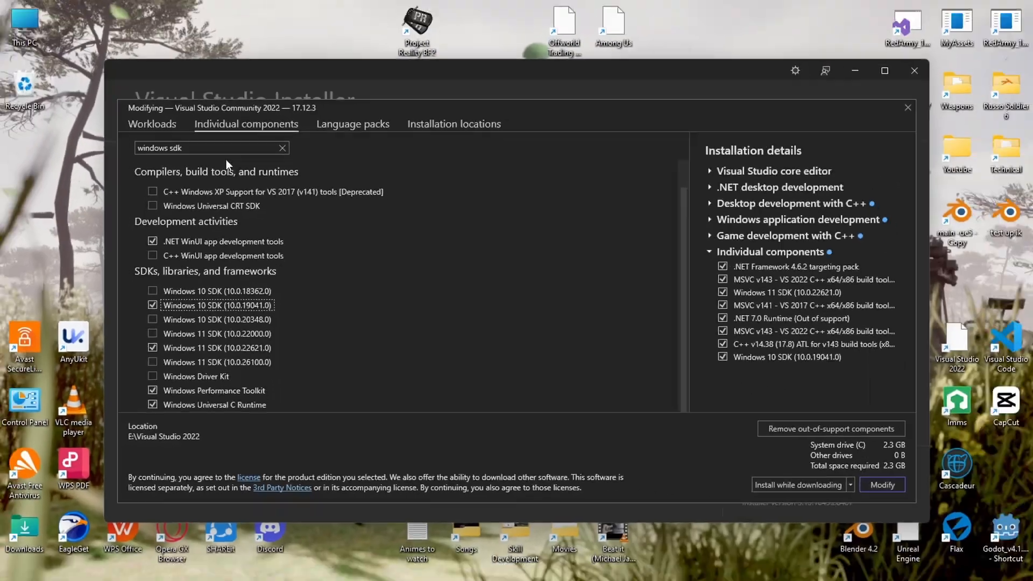
Search the individual components for hlsl to check whether HLSL Tools is selected
left_click(200, 148)
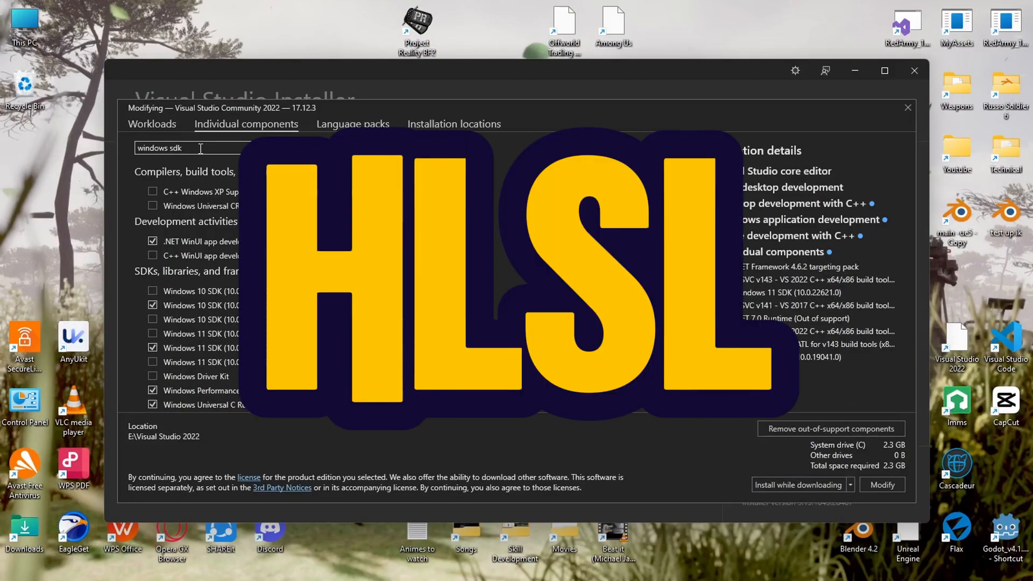
triple_click(200, 149)
type("hlsl")
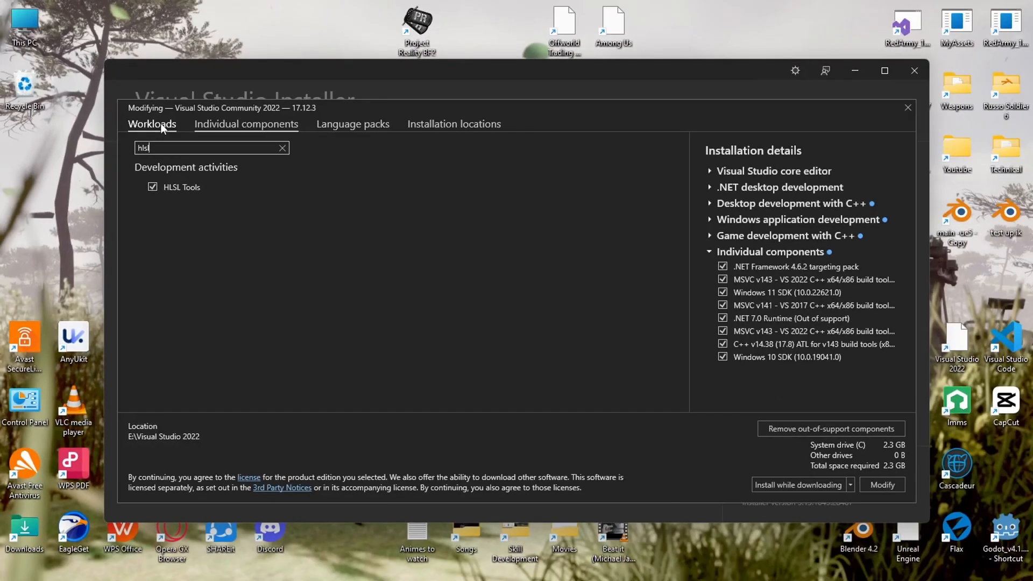
Return to the workload overview, apply the modifications to Visual Studio Community 2022 and close the installer
left_click(135, 83)
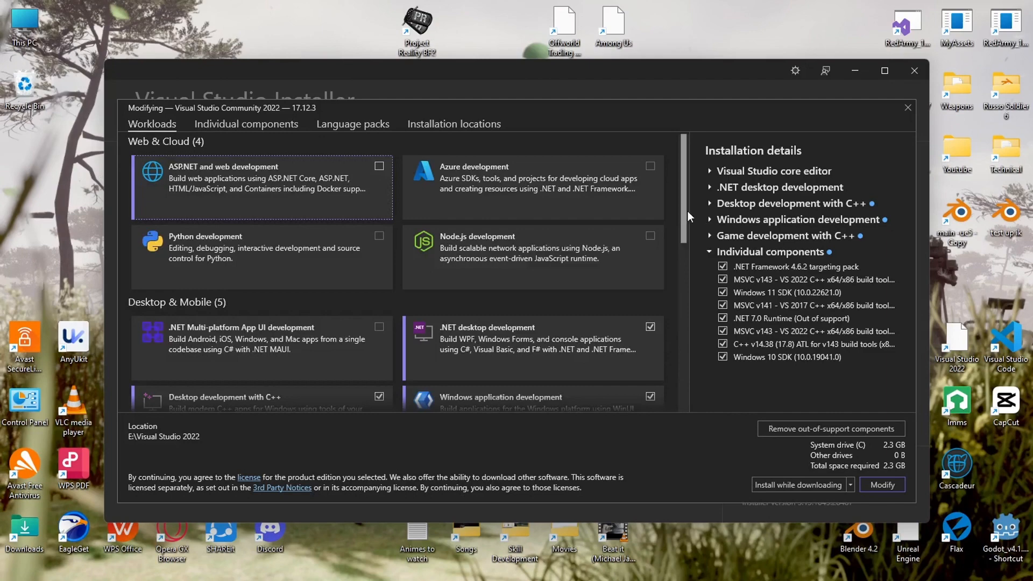
left_click(882, 485)
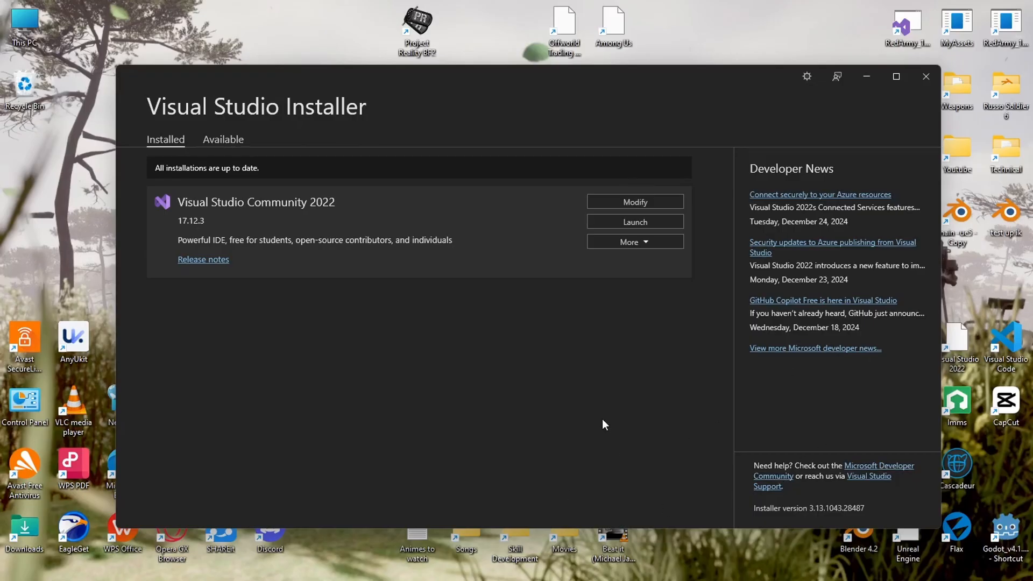
left_click(933, 80)
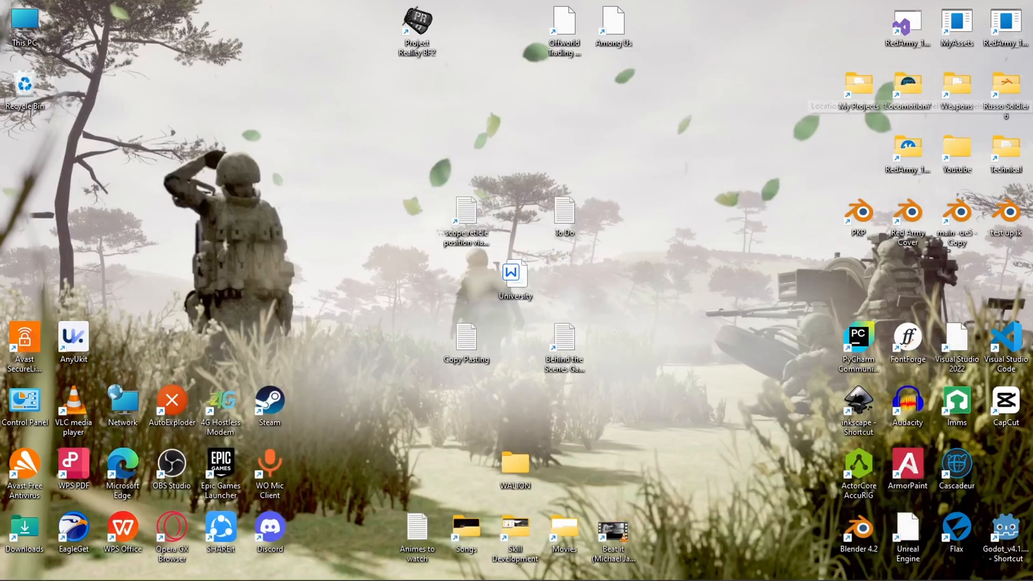
Inspect the target path in the Unreal Engine desktop shortcut's properties and open the shortcut's file location
left_click(488, 565)
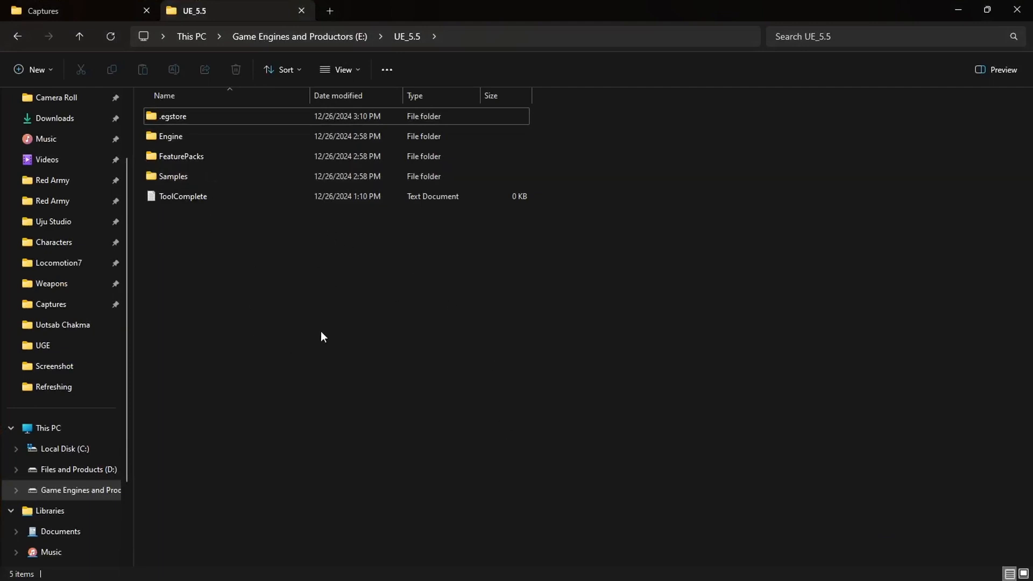
left_click(957, 9)
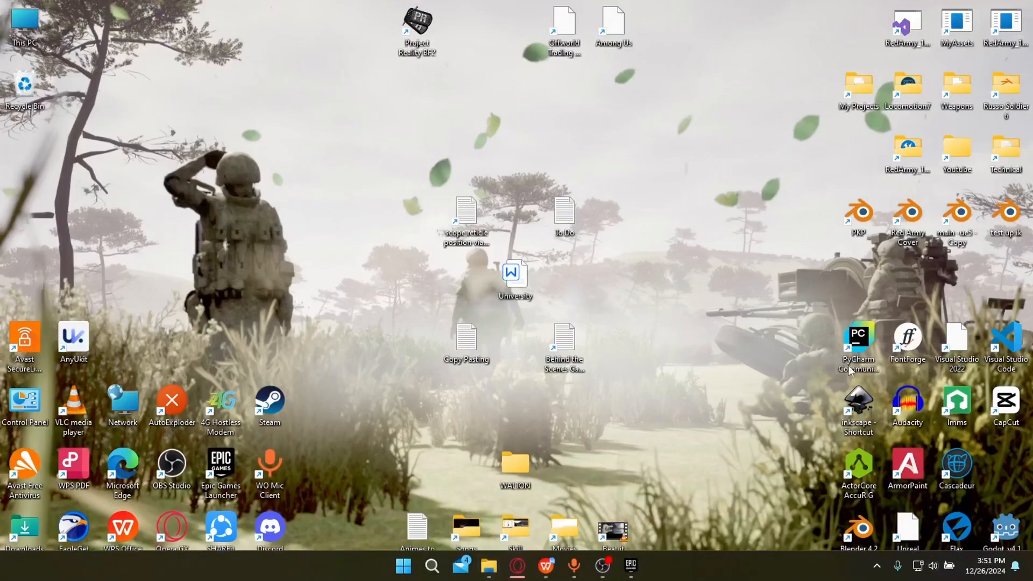
right_click(909, 530)
mouse_move(812, 482)
left_click(807, 454)
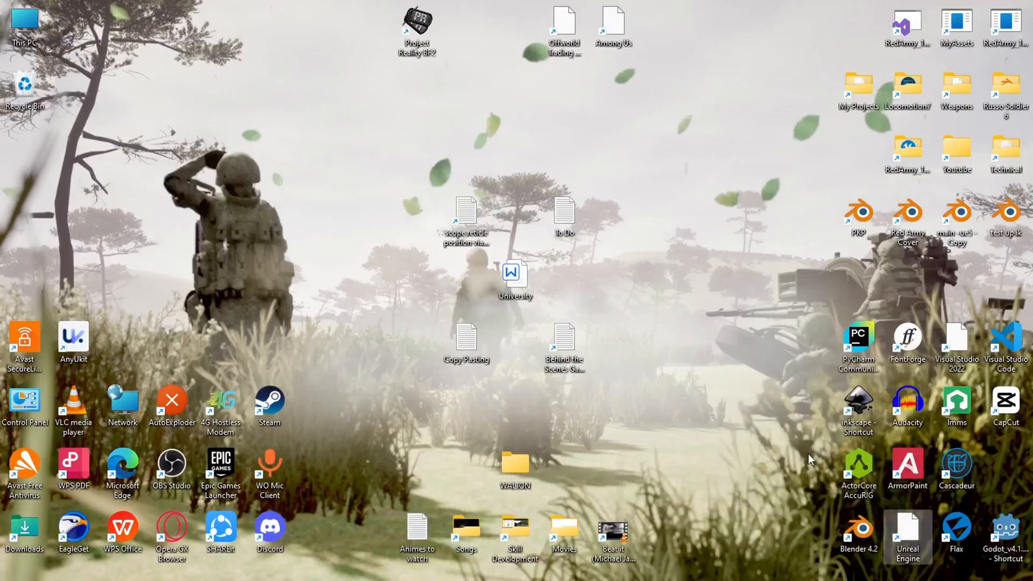
left_click_drag(959, 222, 766, 175)
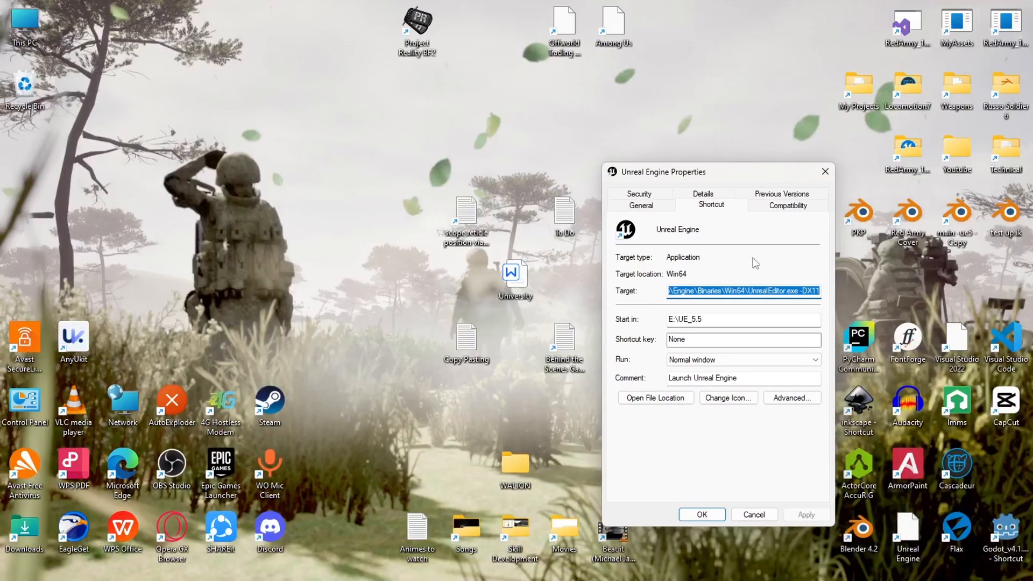
left_click(677, 293)
left_click_drag(678, 296, 658, 300)
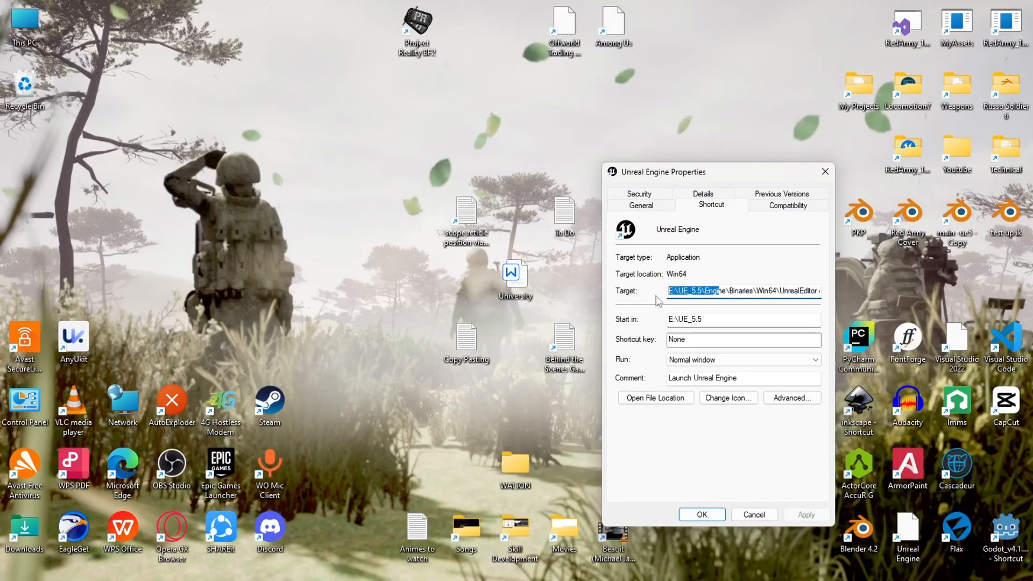
left_click(689, 295)
left_click(664, 400)
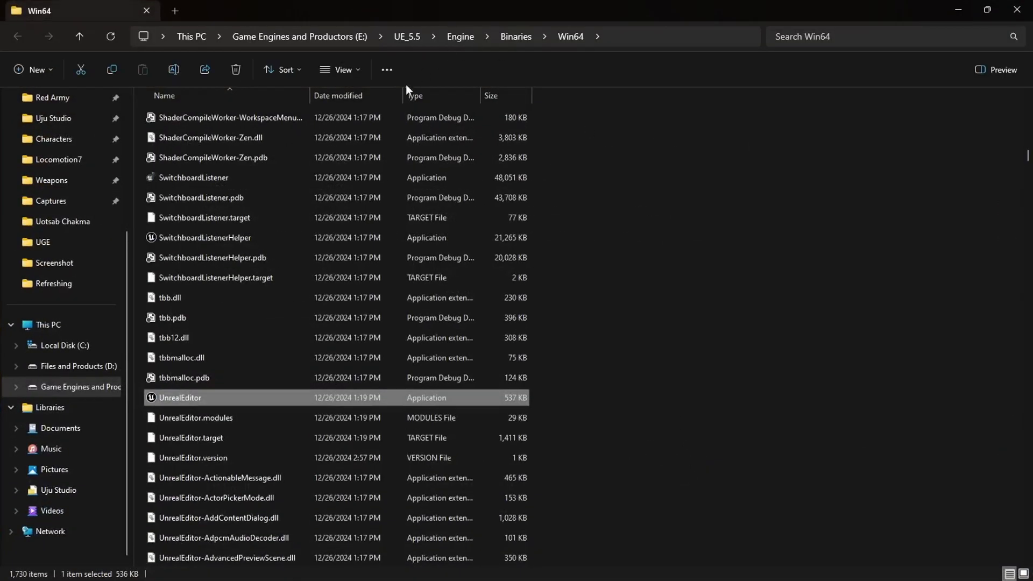
Browse from the UE_5.5 folder through Engine, Extras and UnrealVS, and run the UnrealVS extension installer
left_click(408, 36)
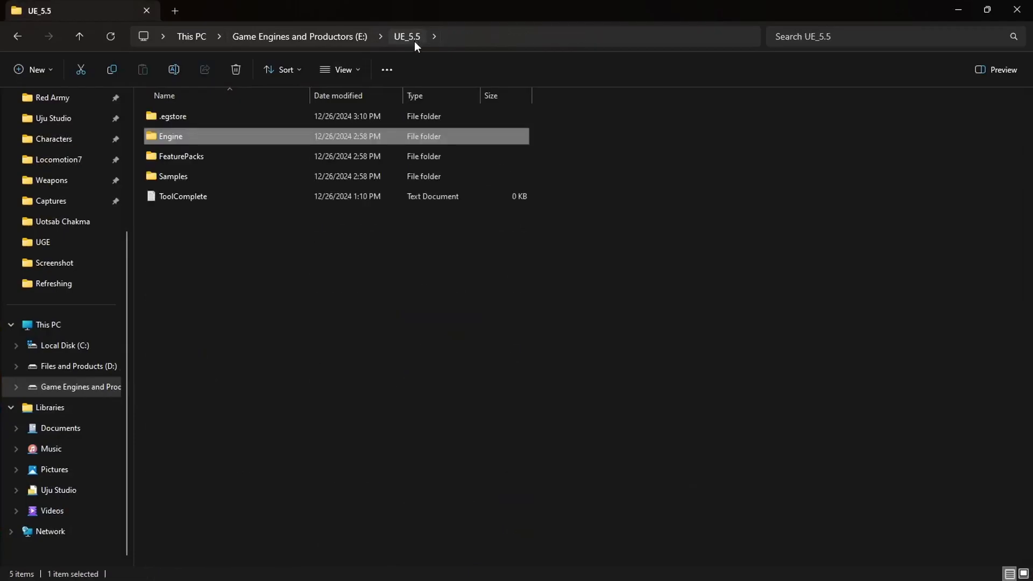
double_click(200, 138)
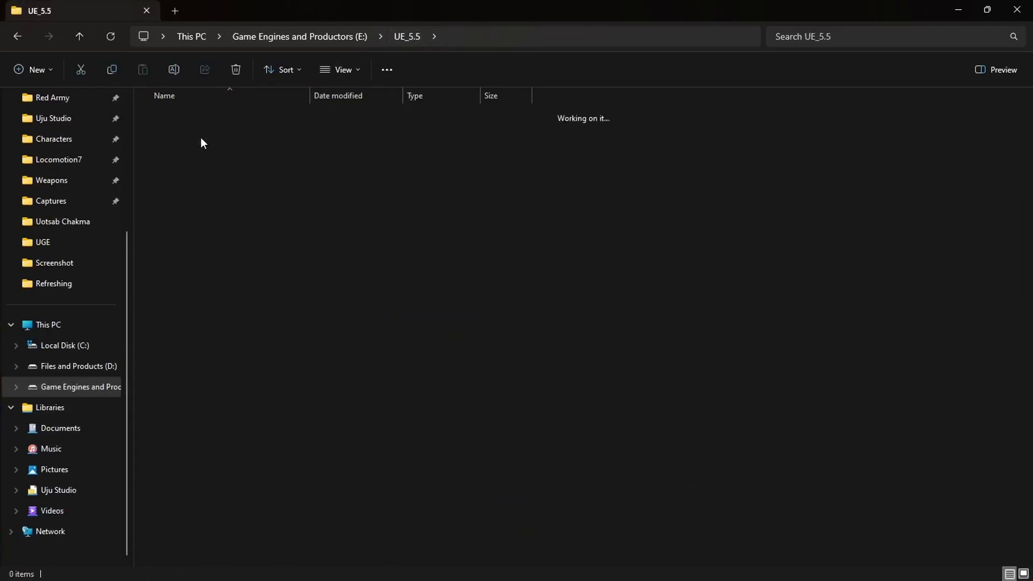
double_click(193, 233)
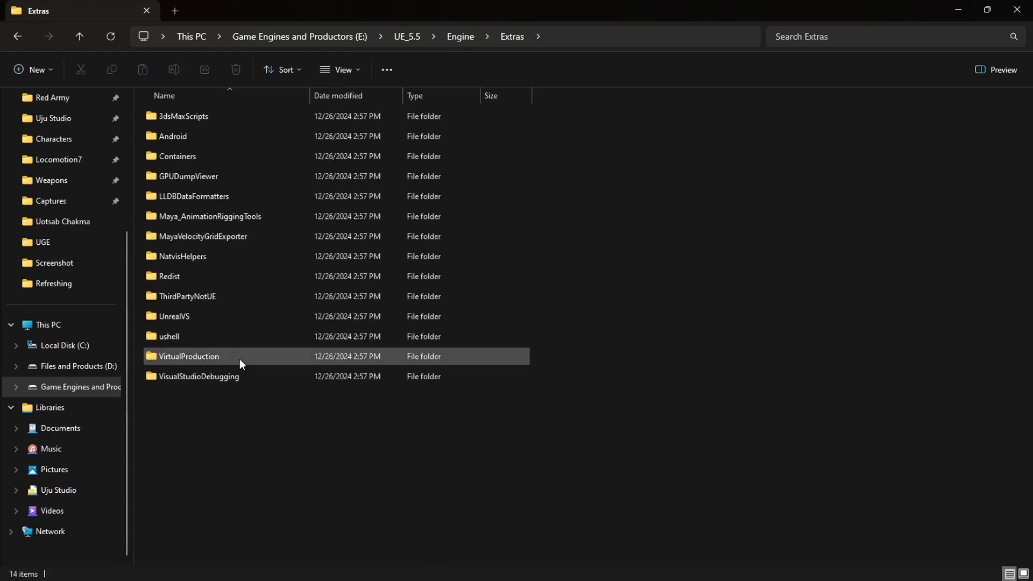
double_click(213, 318)
double_click(195, 115)
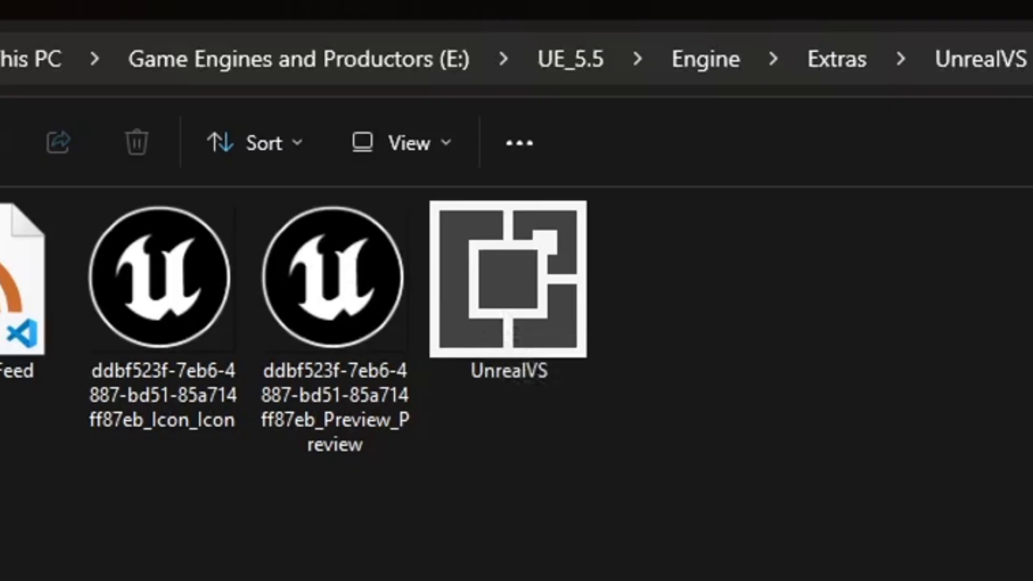
double_click(557, 355)
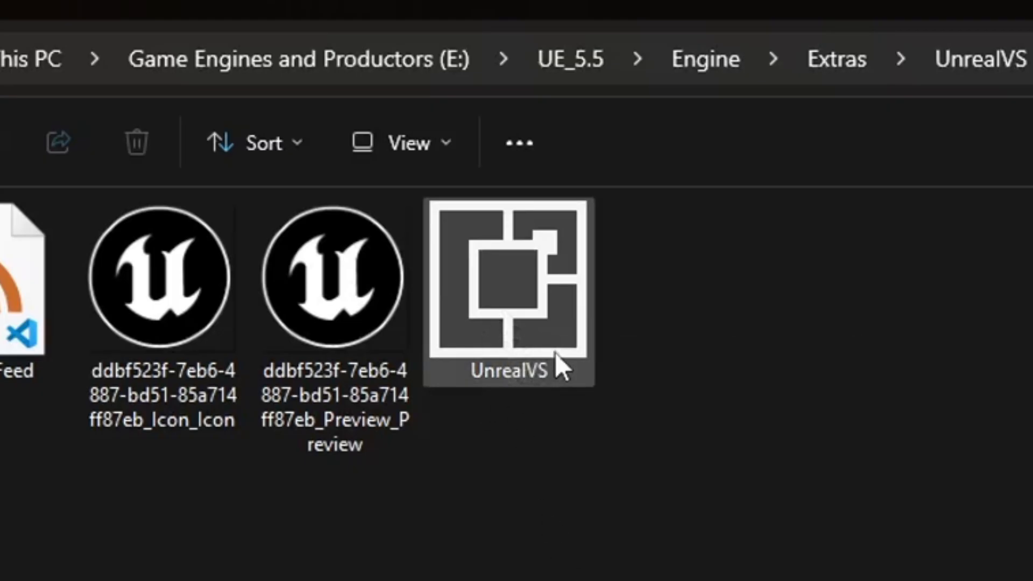